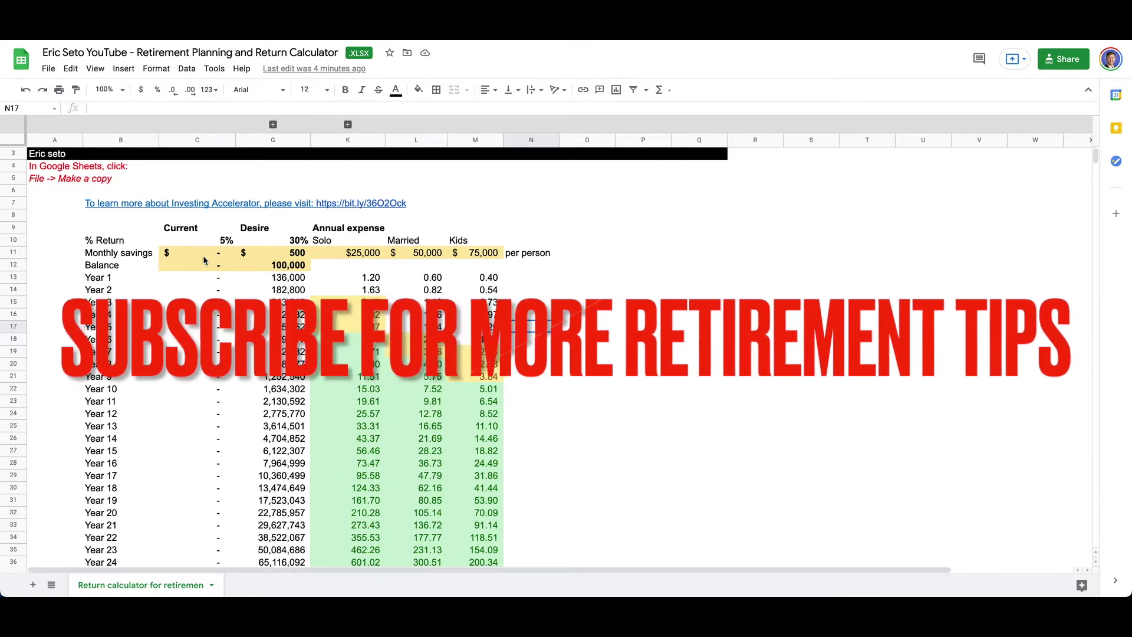
# - Enter $1,000 for Current and Desire monthly savings and 100,000 as the Current starting balance
pyautogui.click(202, 260)
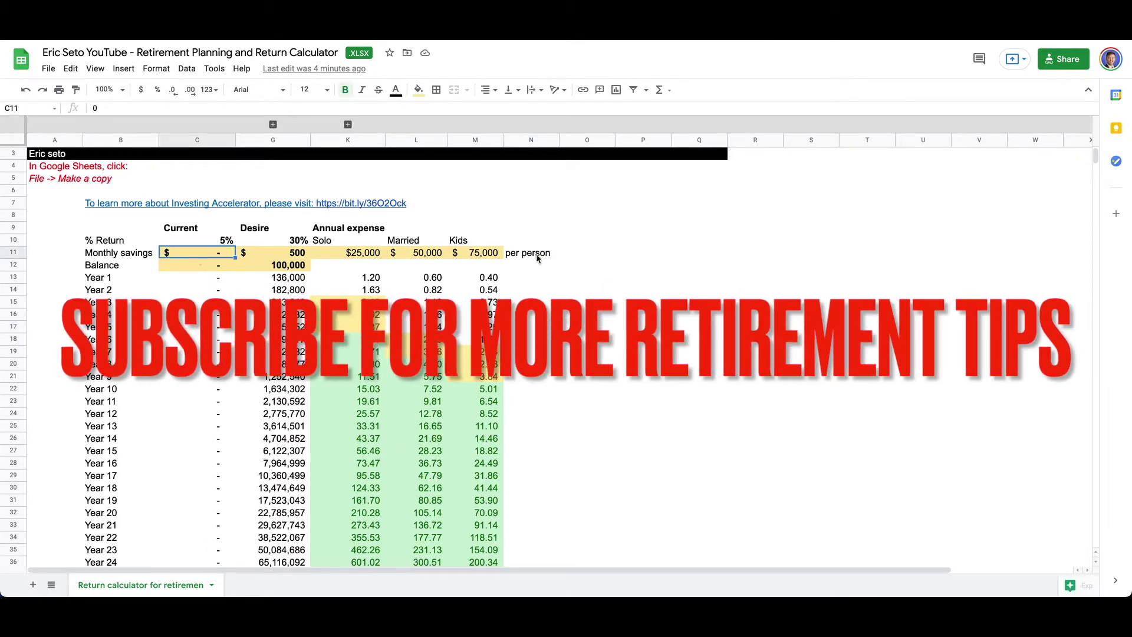
pyautogui.write('1000')
pyautogui.press('Tab')
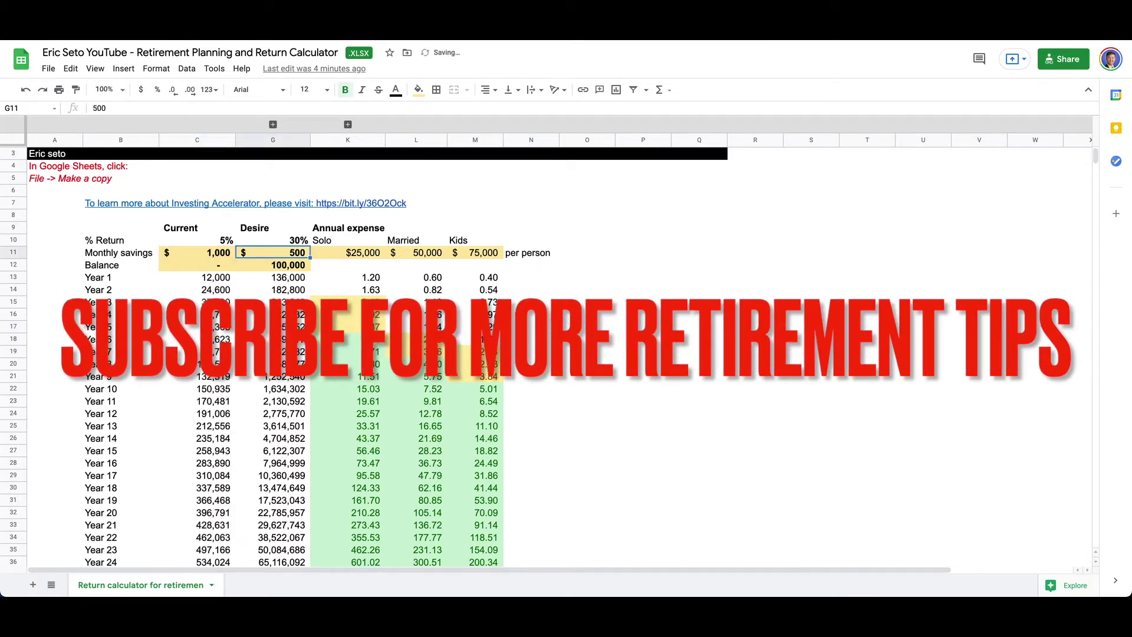
pyautogui.write('1000')
pyautogui.press('Return')
pyautogui.write('100,')
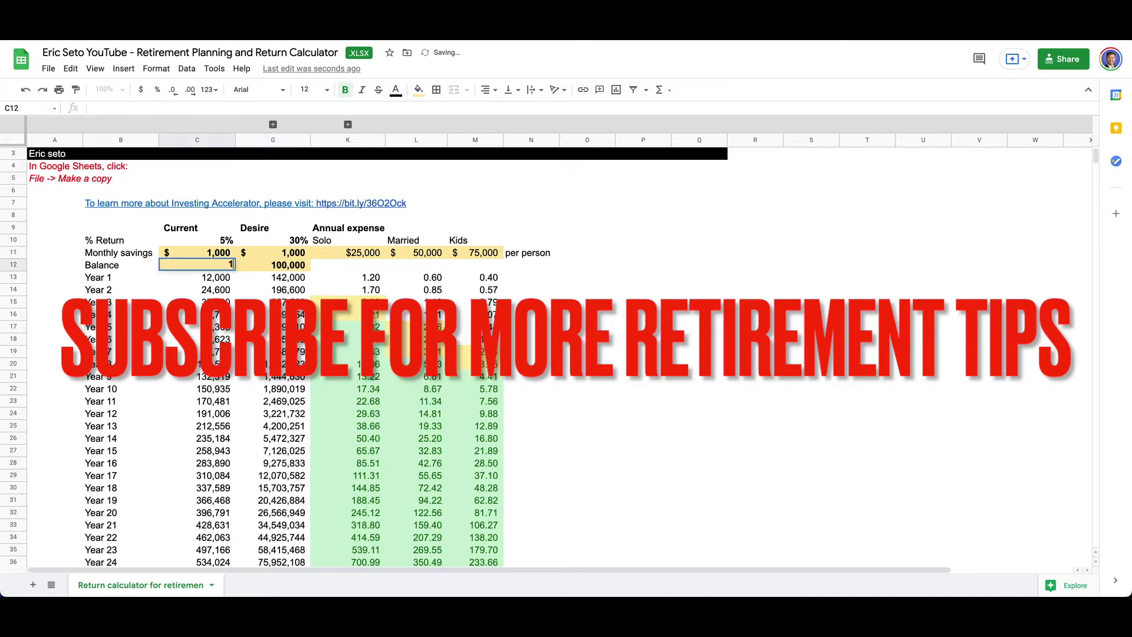
pyautogui.write('00000')
pyautogui.press('Return')
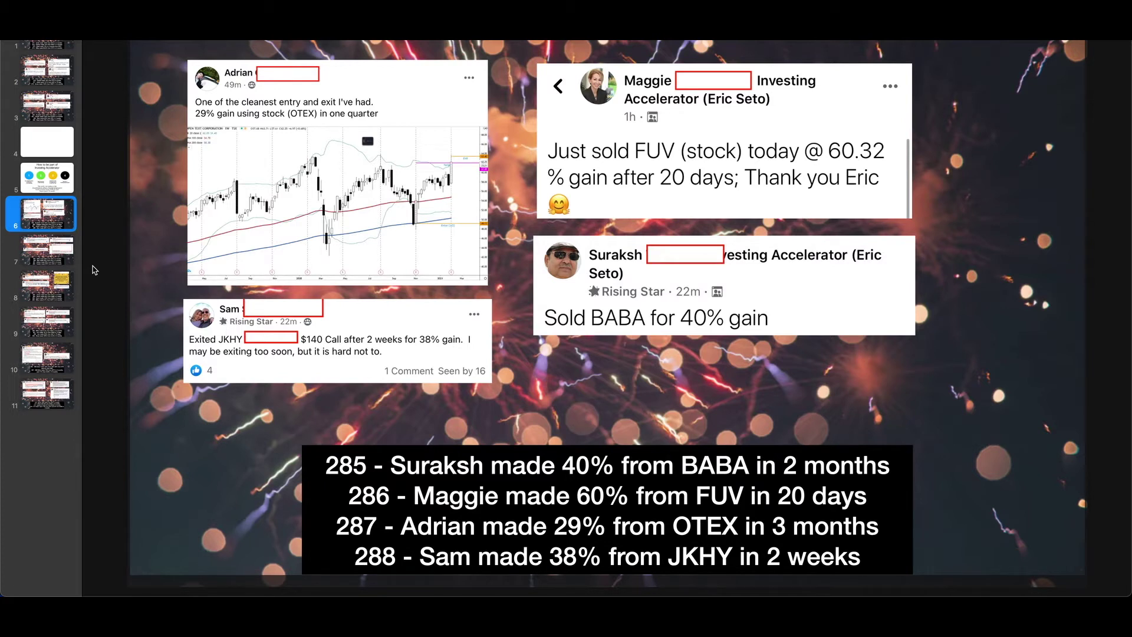
# - Flip from slide 7 to slide 6 and back to the AYX trading-gains slide
pyautogui.click(51, 255)
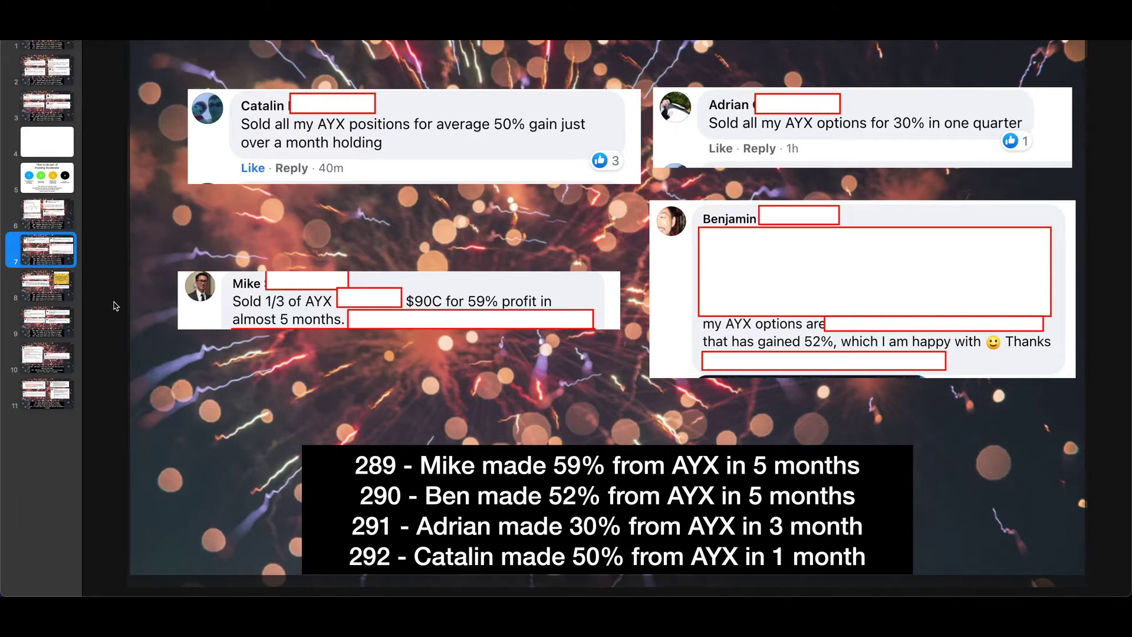
pyautogui.click(64, 225)
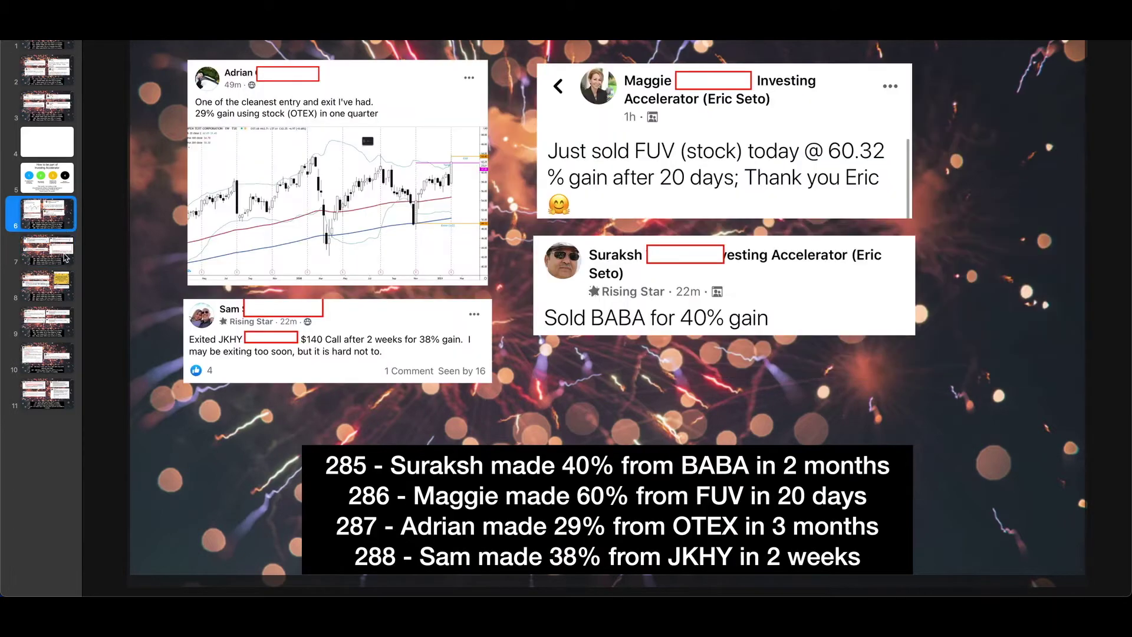
pyautogui.click(65, 255)
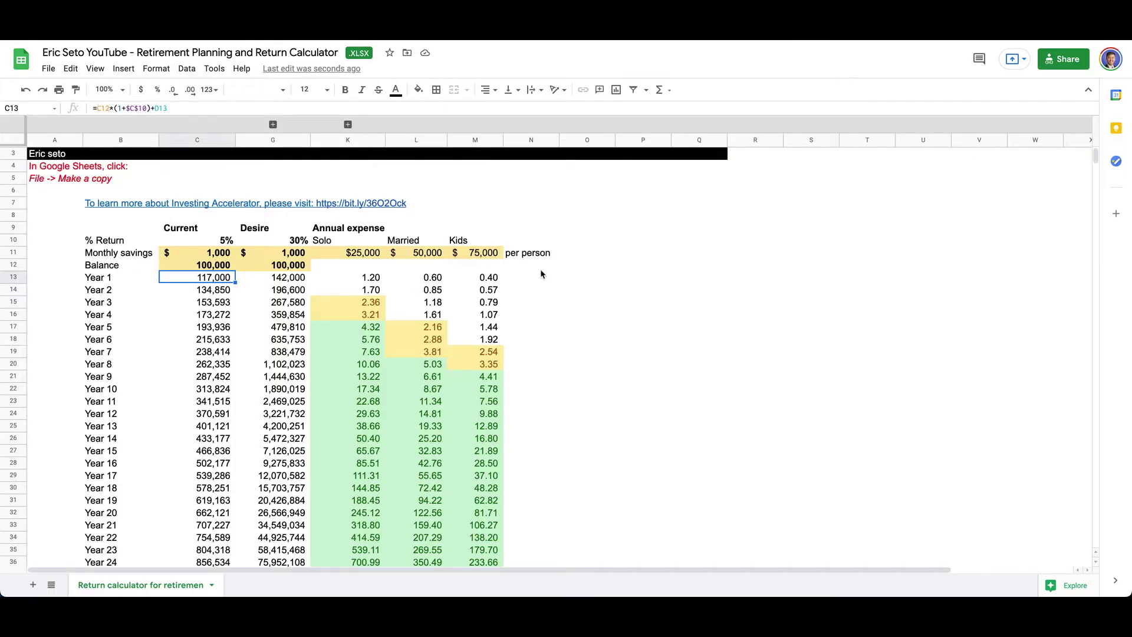
pyautogui.click(540, 269)
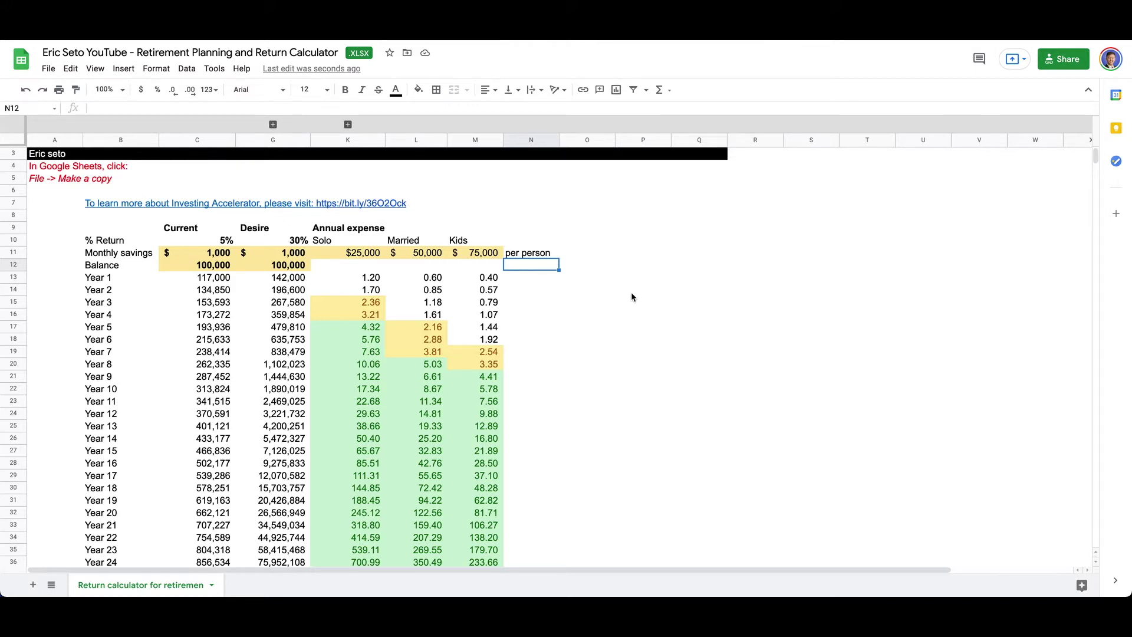
pyautogui.click(366, 253)
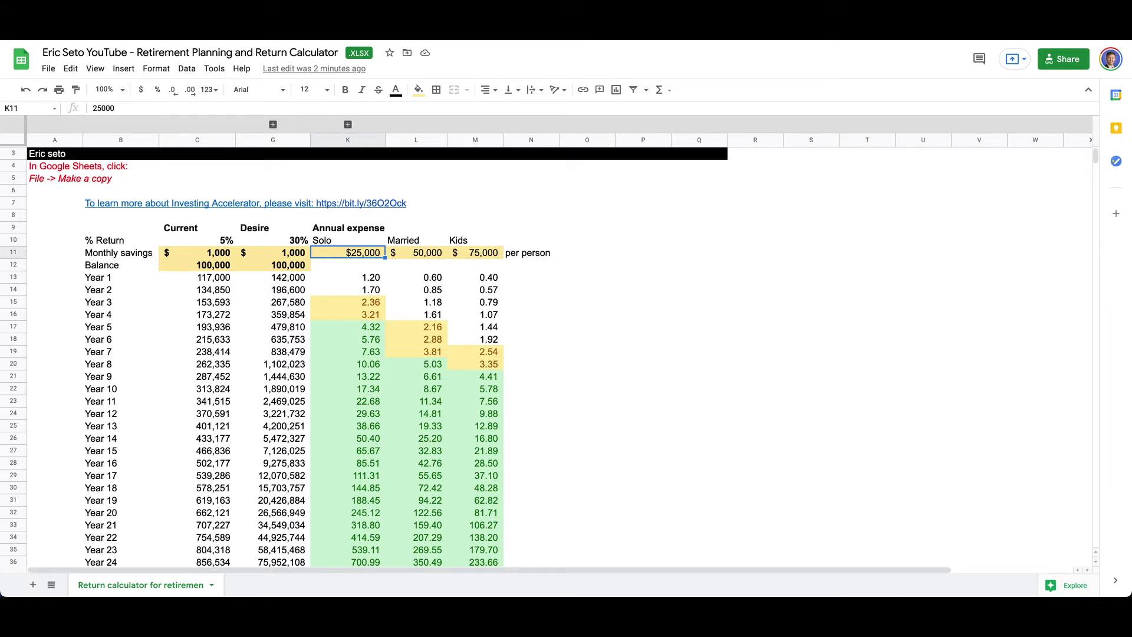
# - Try a 50,000 Solo expense, check the Year 7 ratio, then undo back to $25,000
pyautogui.write('50000')
pyautogui.press('Return')
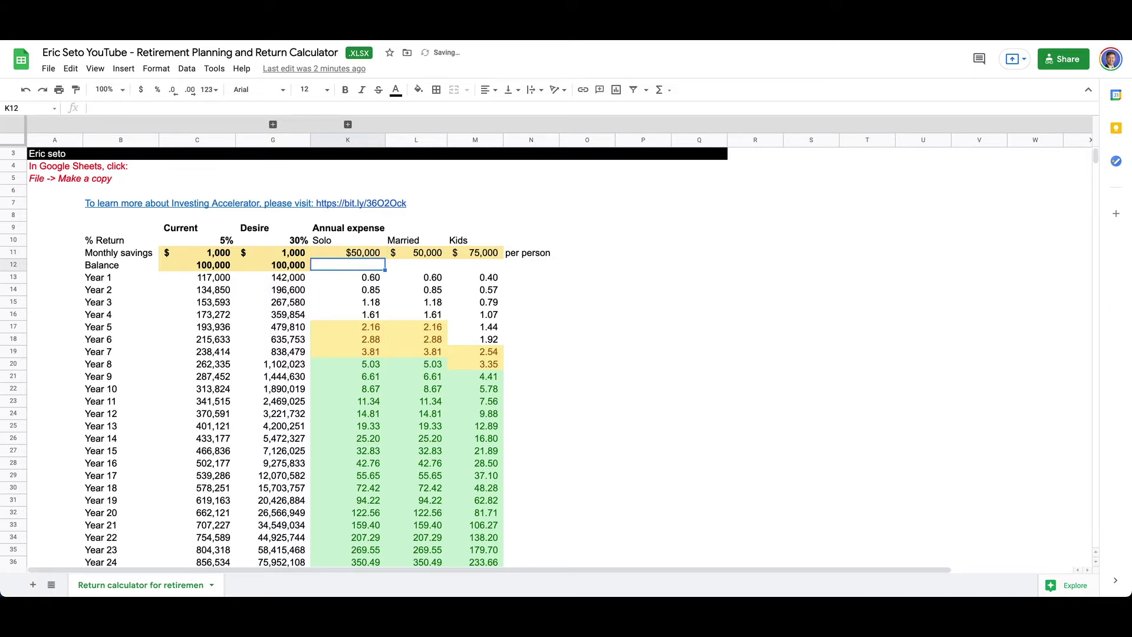
pyautogui.click(358, 355)
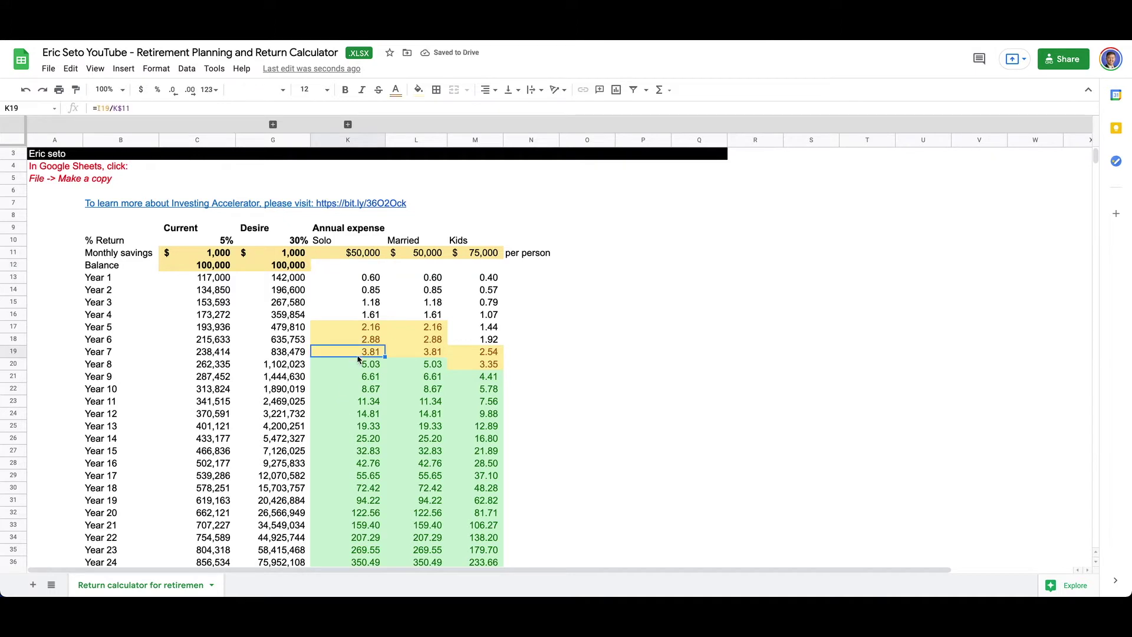
pyautogui.click(361, 254)
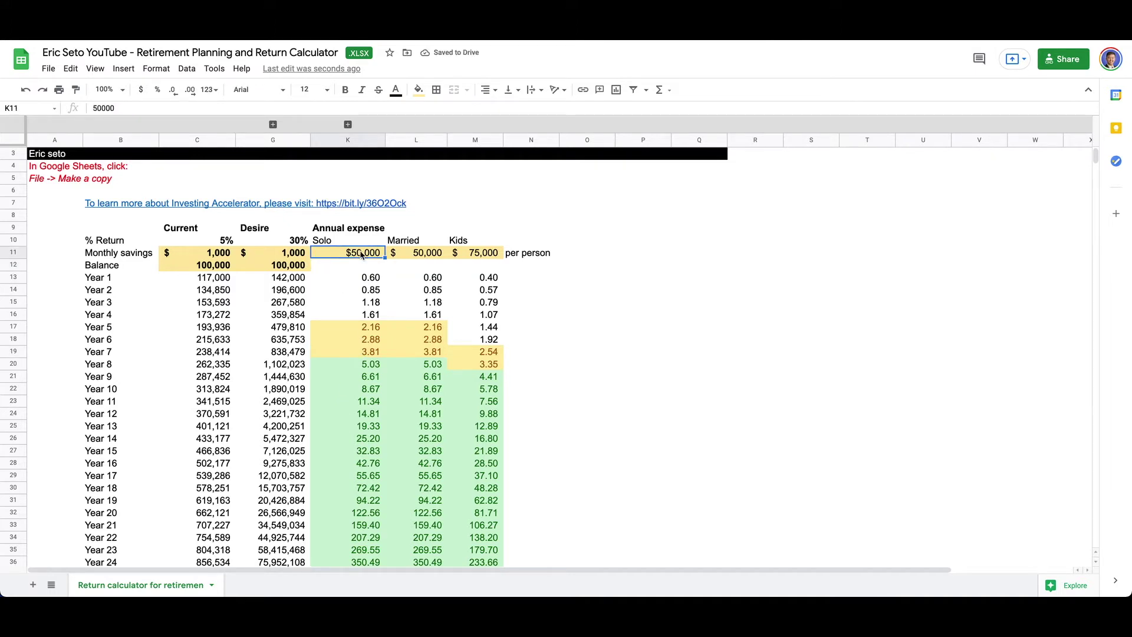
pyautogui.hotkey('ctrl', 'z')
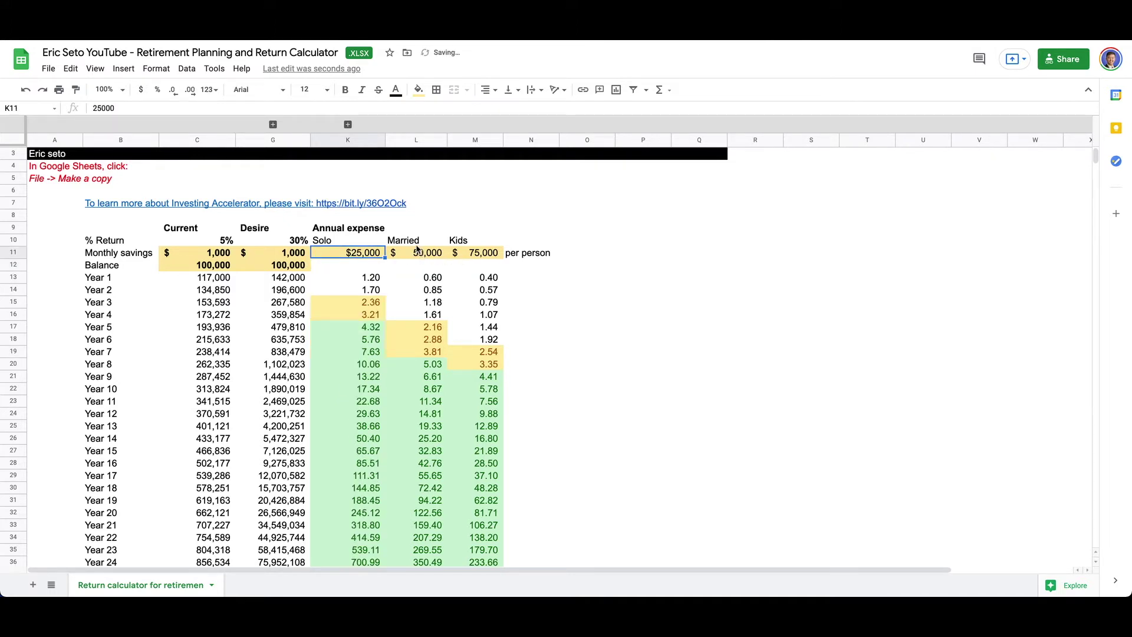
# - Delete the 'per person' note beside the Kids expense, returning to the Solo expense cell
pyautogui.click(417, 251)
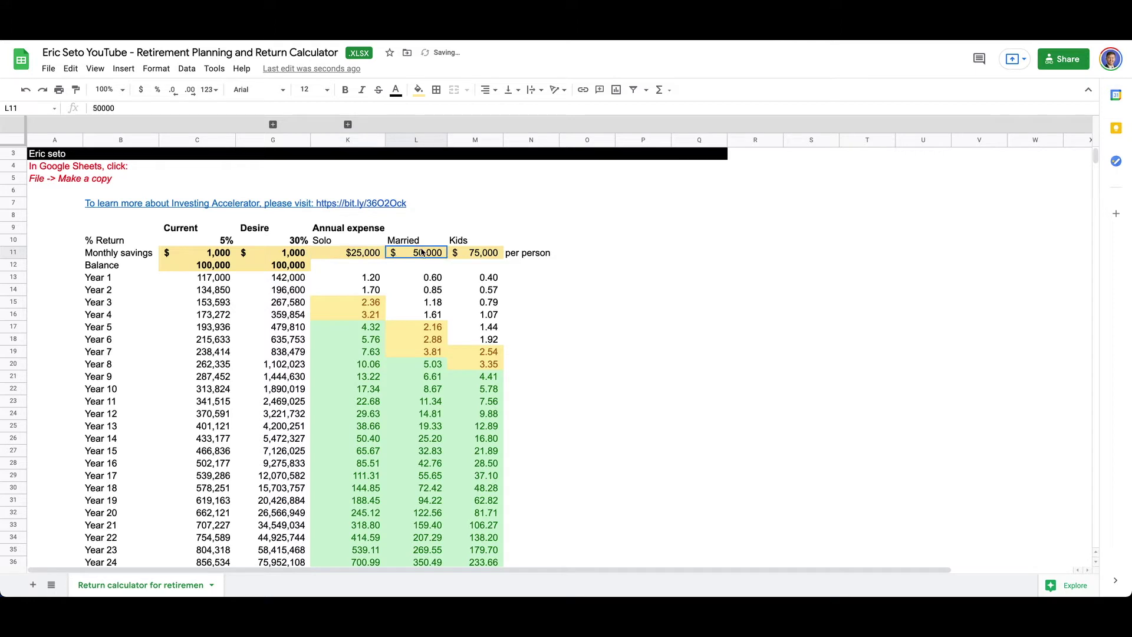
pyautogui.click(483, 254)
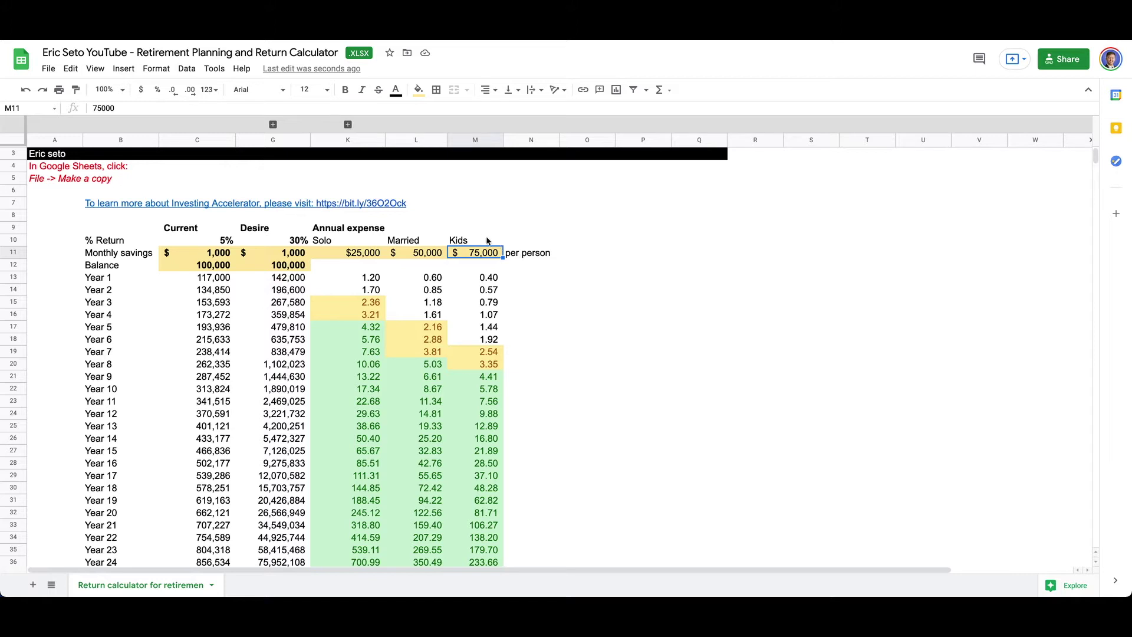
pyautogui.click(516, 255)
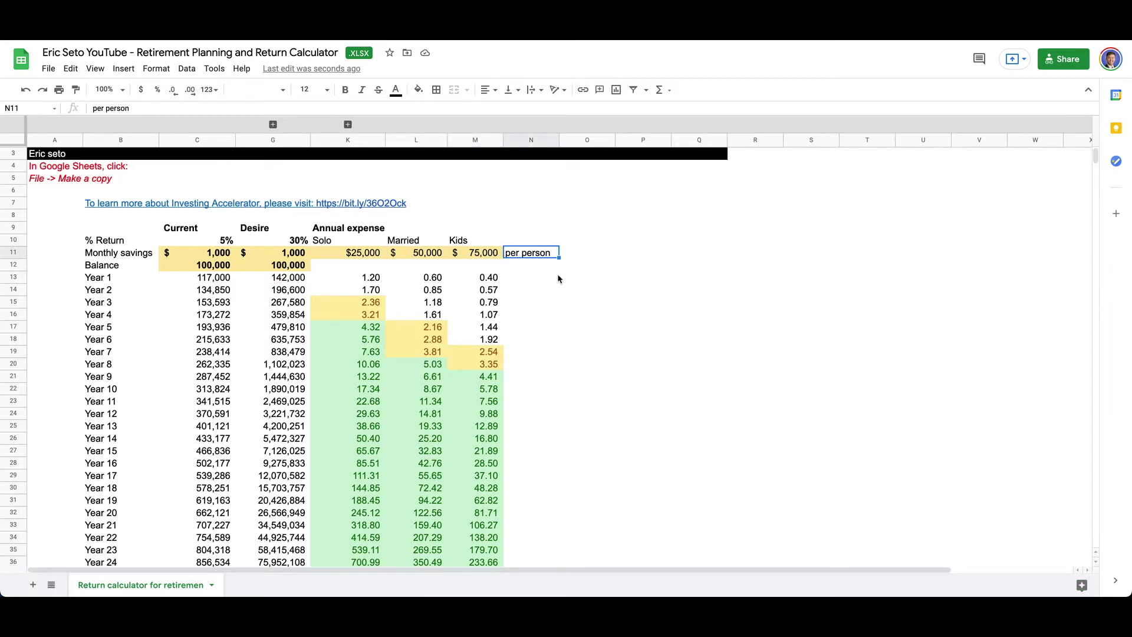
pyautogui.press('Delete')
pyautogui.press('Down')
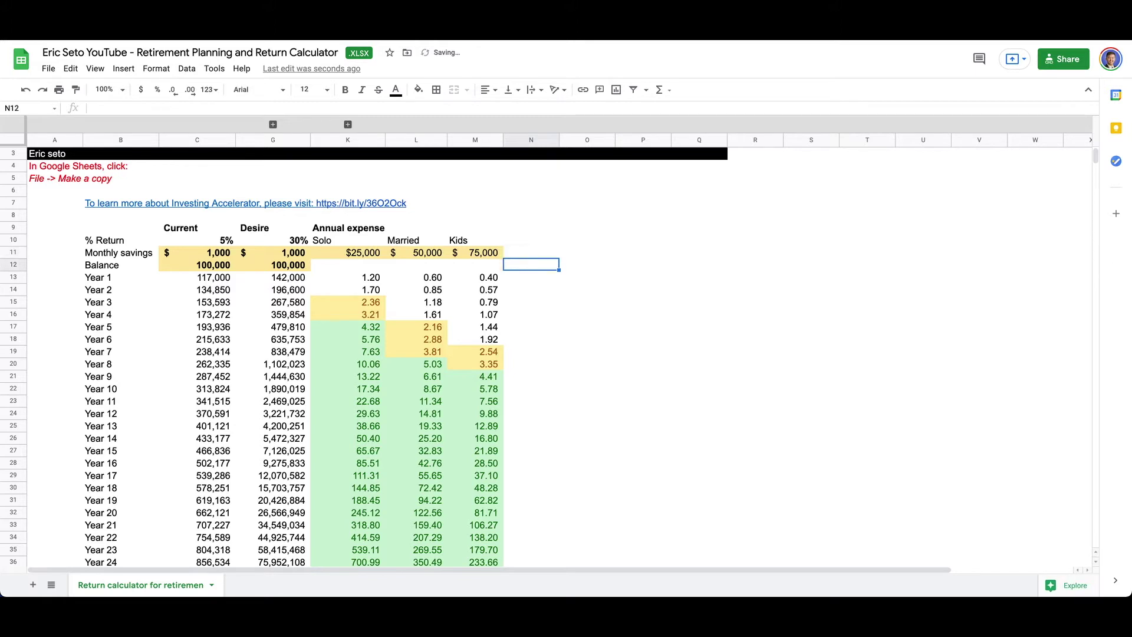
pyautogui.press('Up')
pyautogui.press('Left')
pyautogui.press('Left')
pyautogui.press('Left')
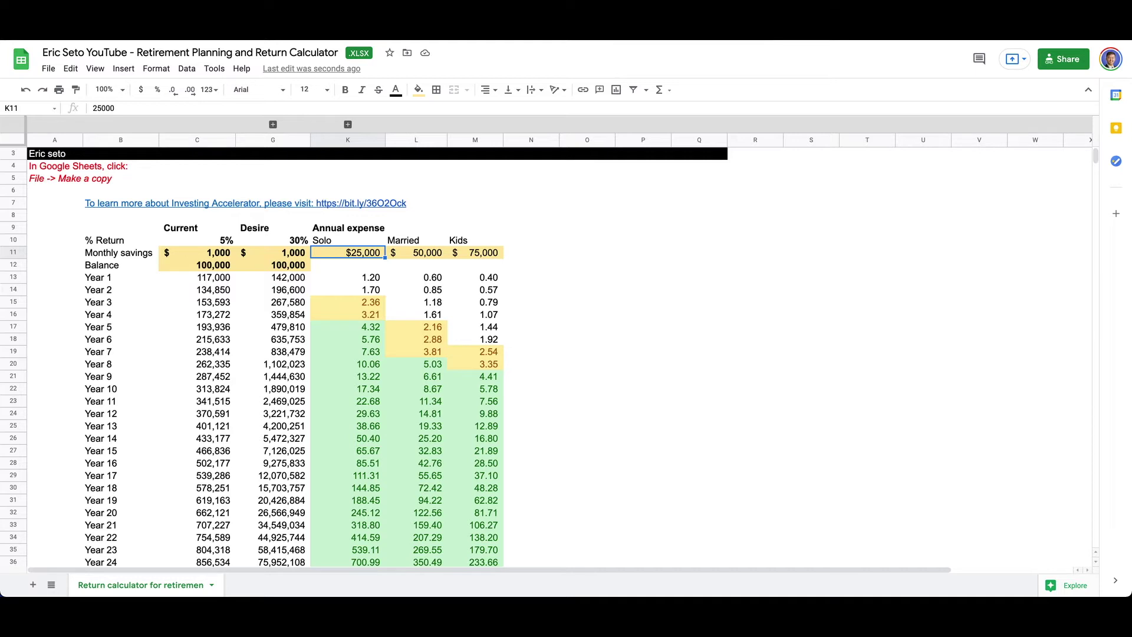
pyautogui.click(355, 266)
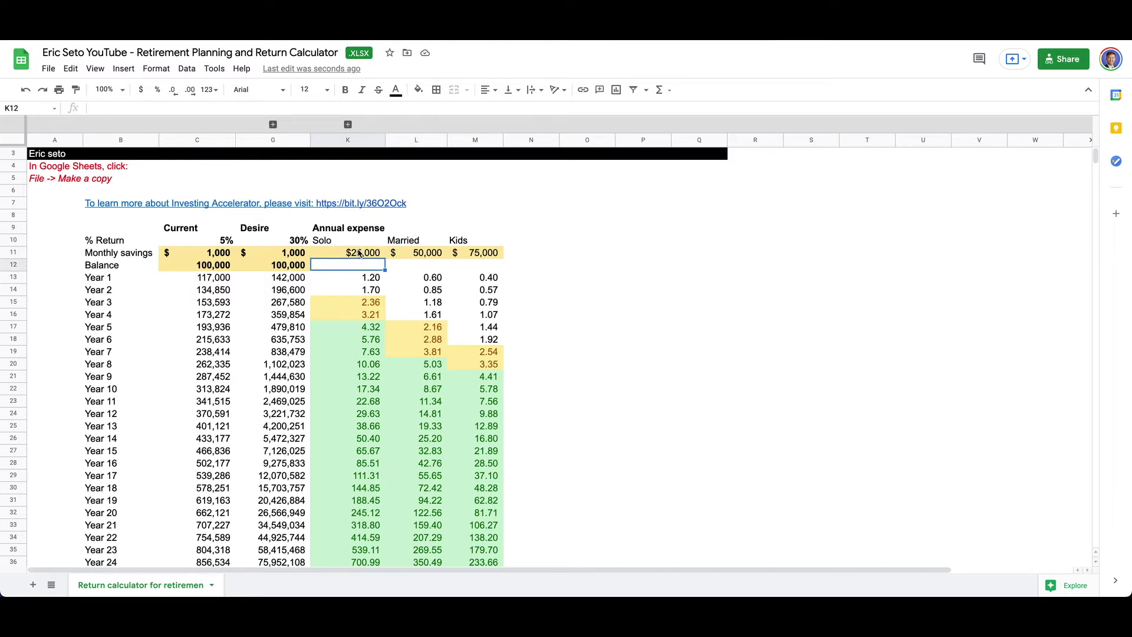
pyautogui.click(360, 254)
pyautogui.click(433, 264)
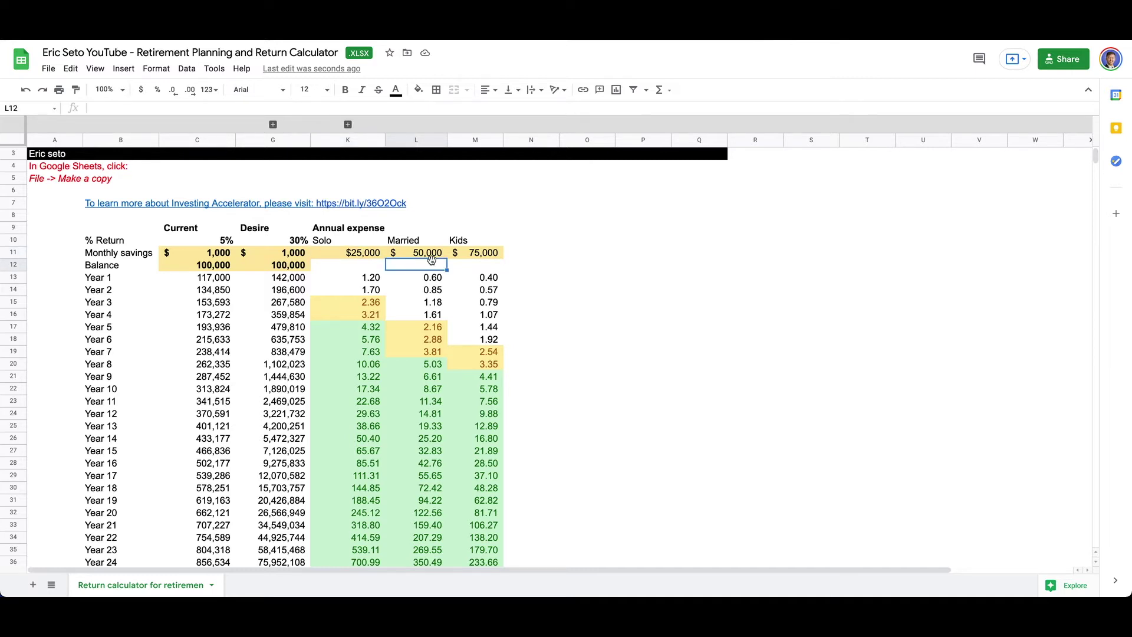
pyautogui.click(430, 257)
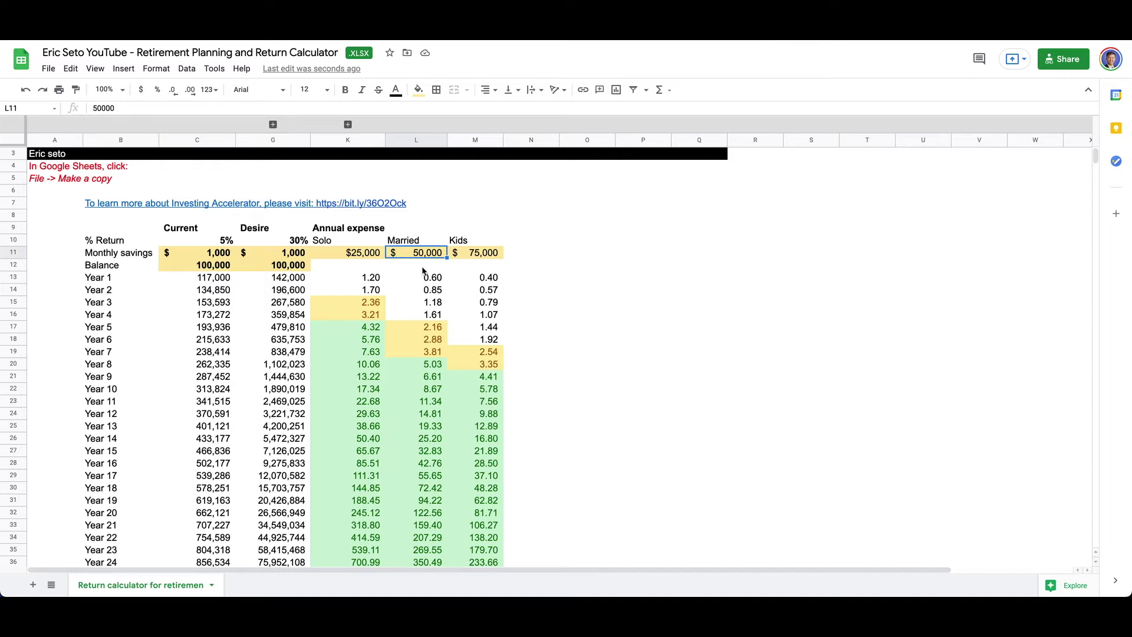
pyautogui.click(466, 257)
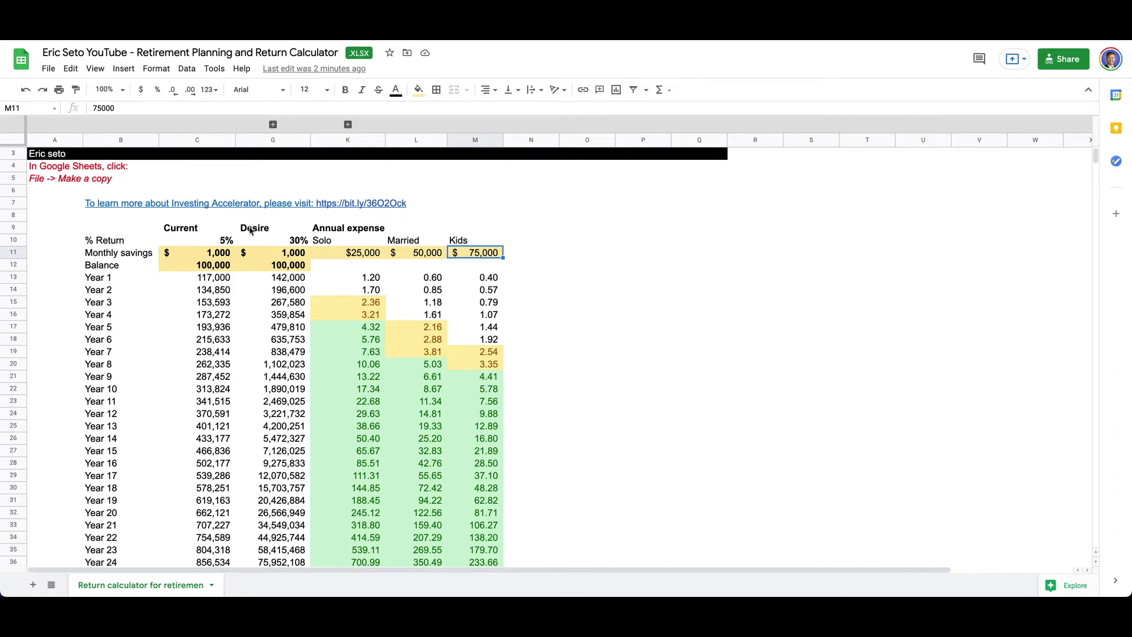
# - Set both the Desire and Current % returns to 7%
pyautogui.click(276, 242)
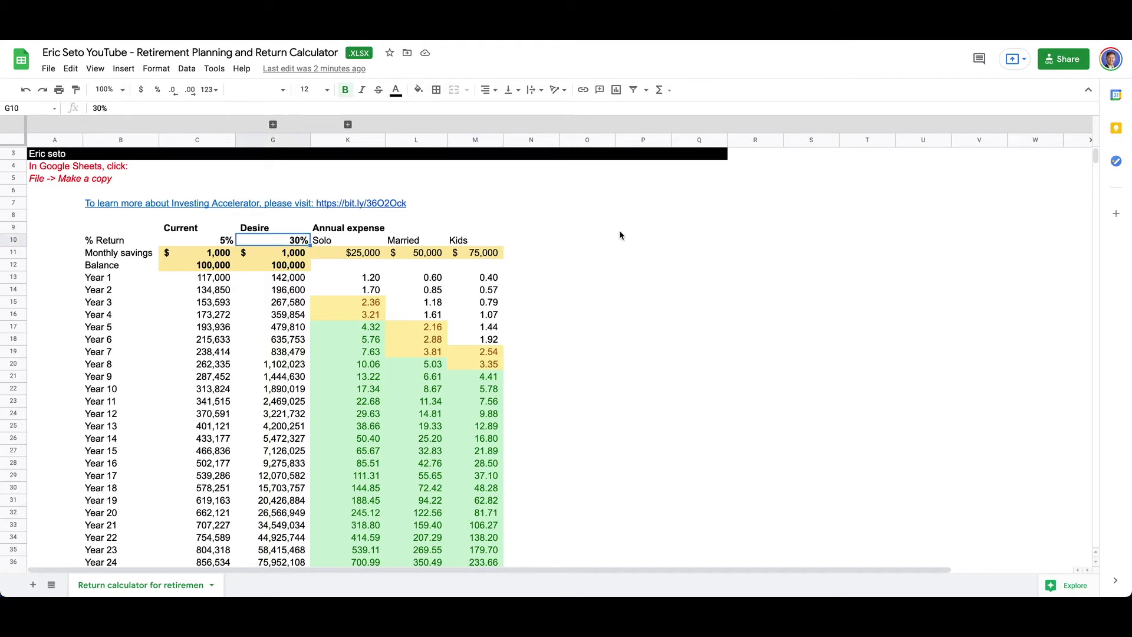
pyautogui.write('7')
pyautogui.press('Left')
pyautogui.write('7')
pyautogui.press('Return')
pyautogui.press('Down')
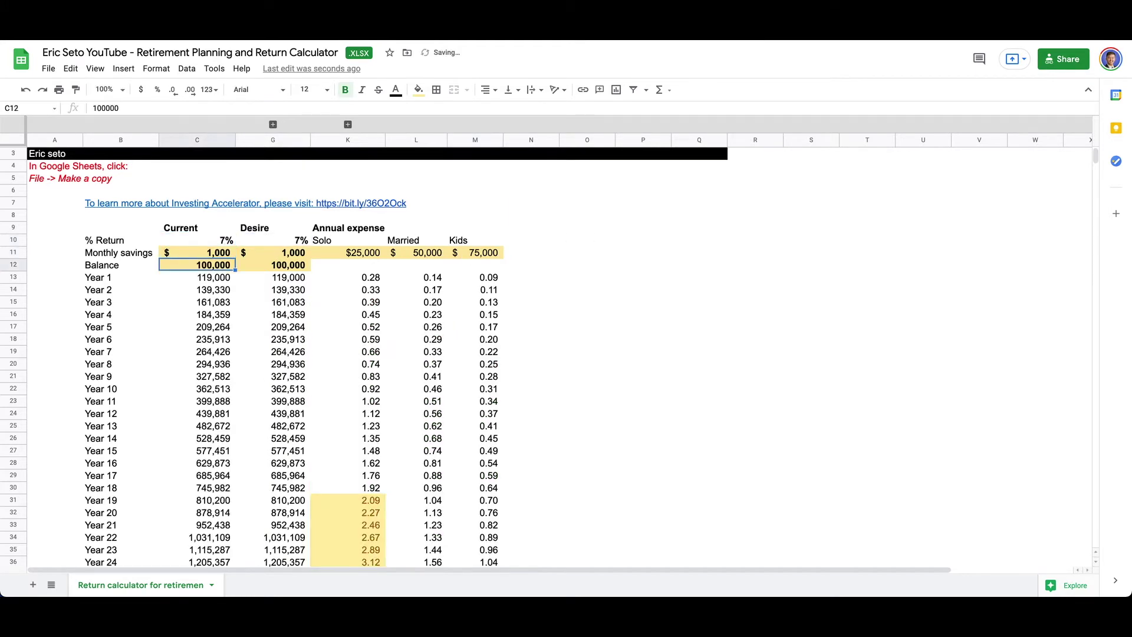
pyautogui.press('Down')
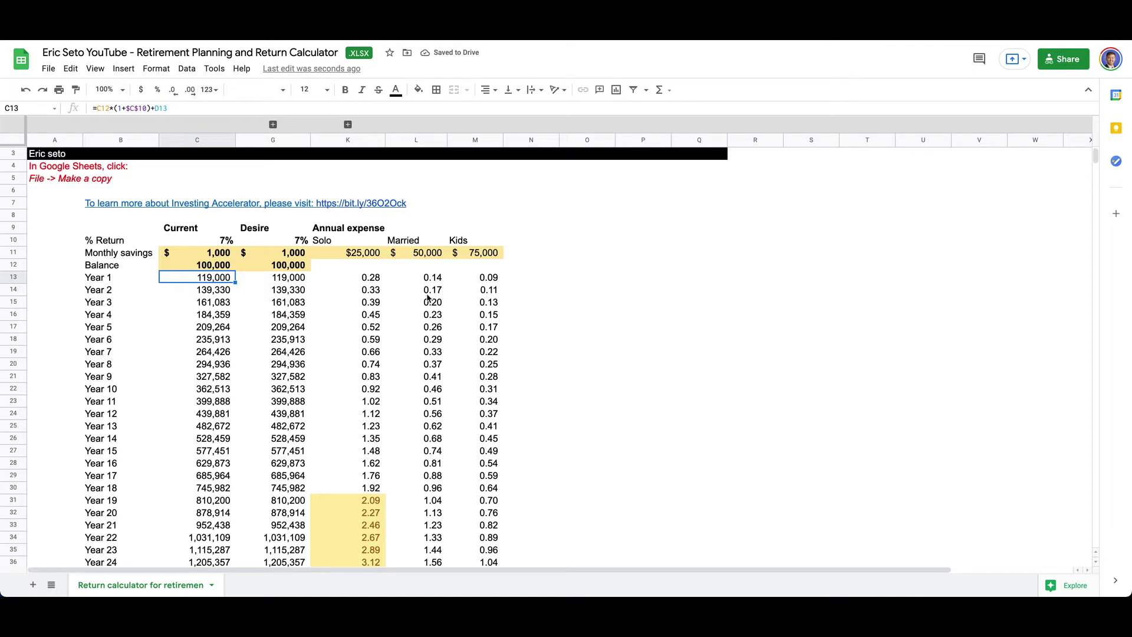
# - Inspect the Year 1 Solo ratio formula =I13/K$11 without changing it
pyautogui.click(348, 280)
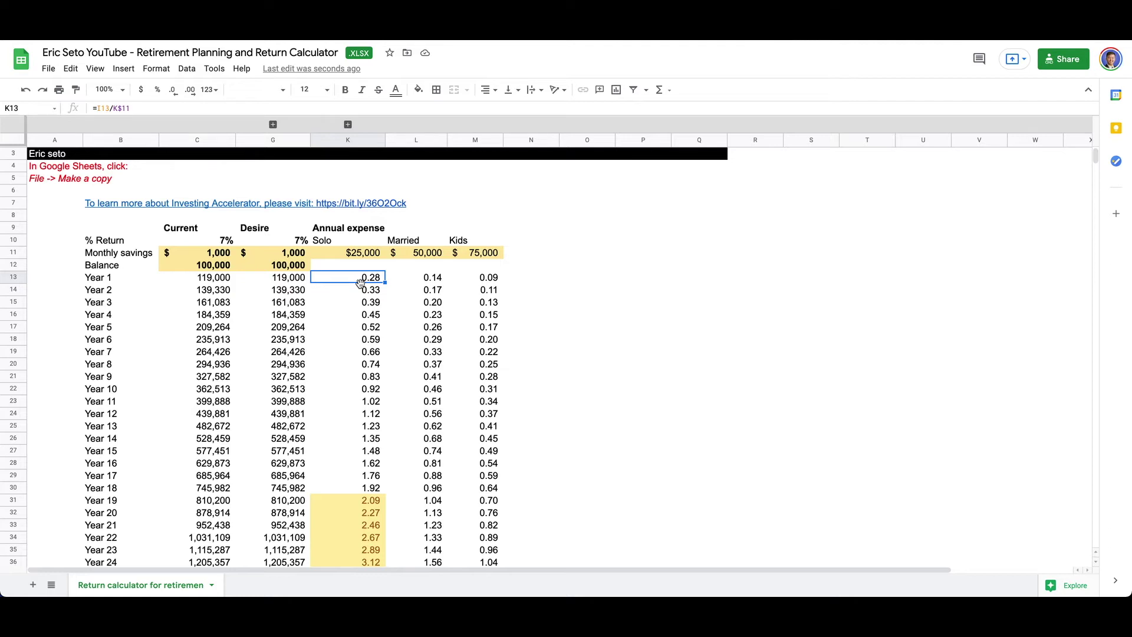
pyautogui.doubleClick(355, 278)
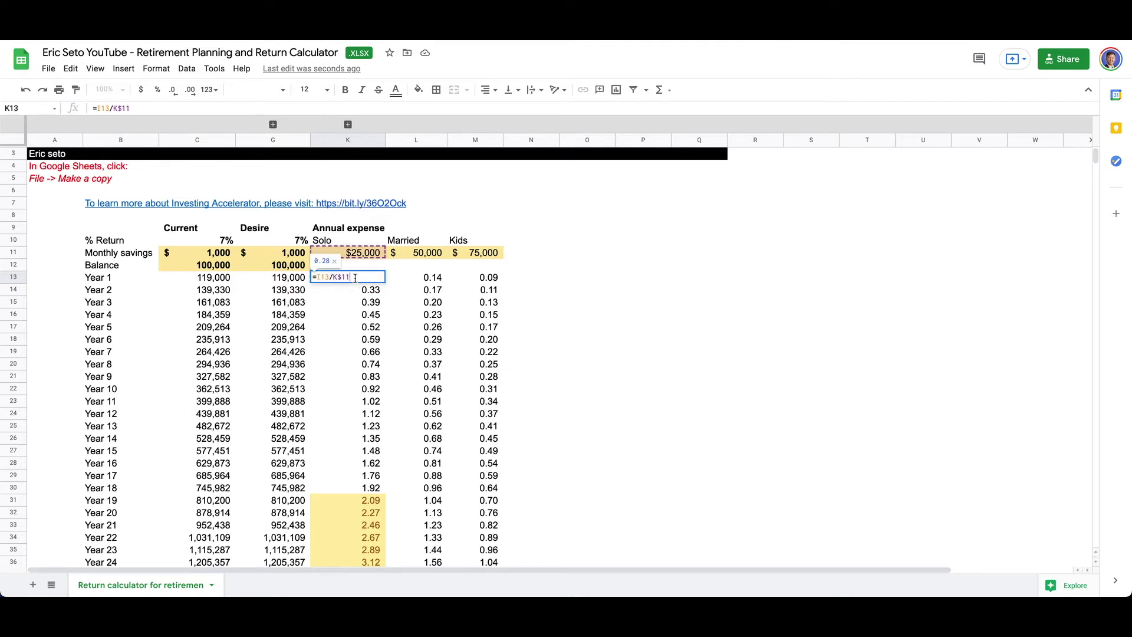
pyautogui.press('Escape')
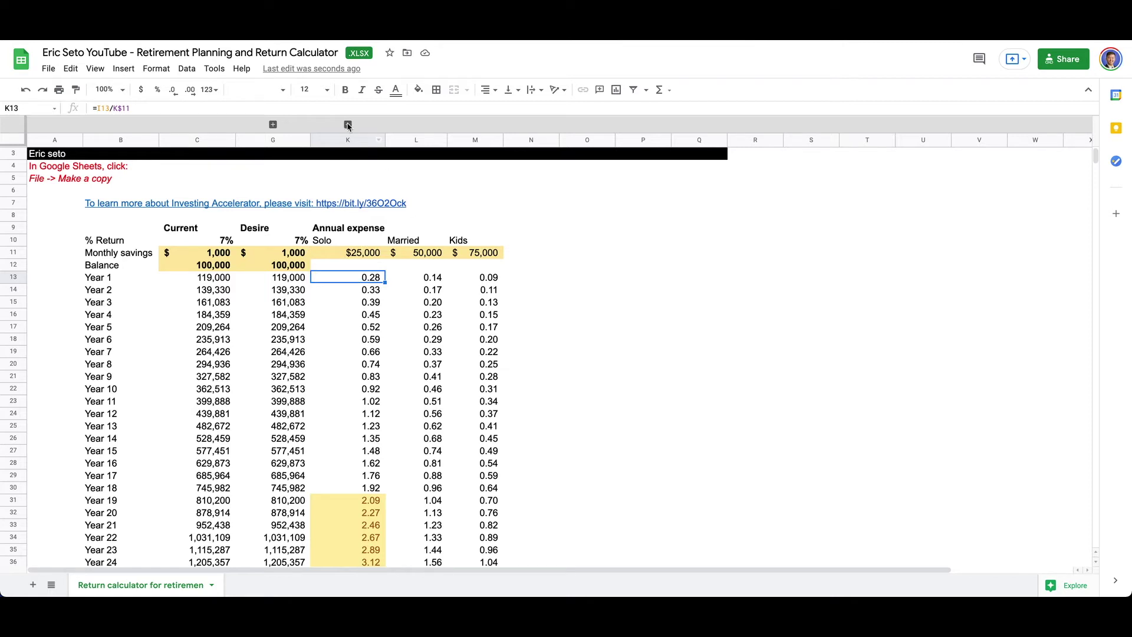
pyautogui.click(348, 124)
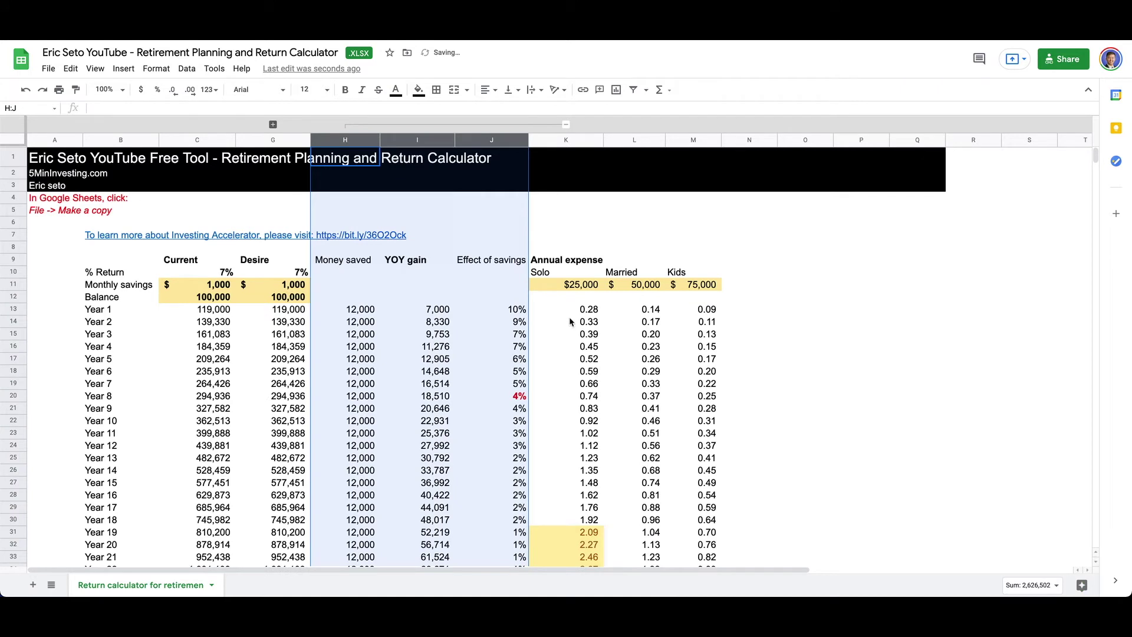
pyautogui.click(564, 310)
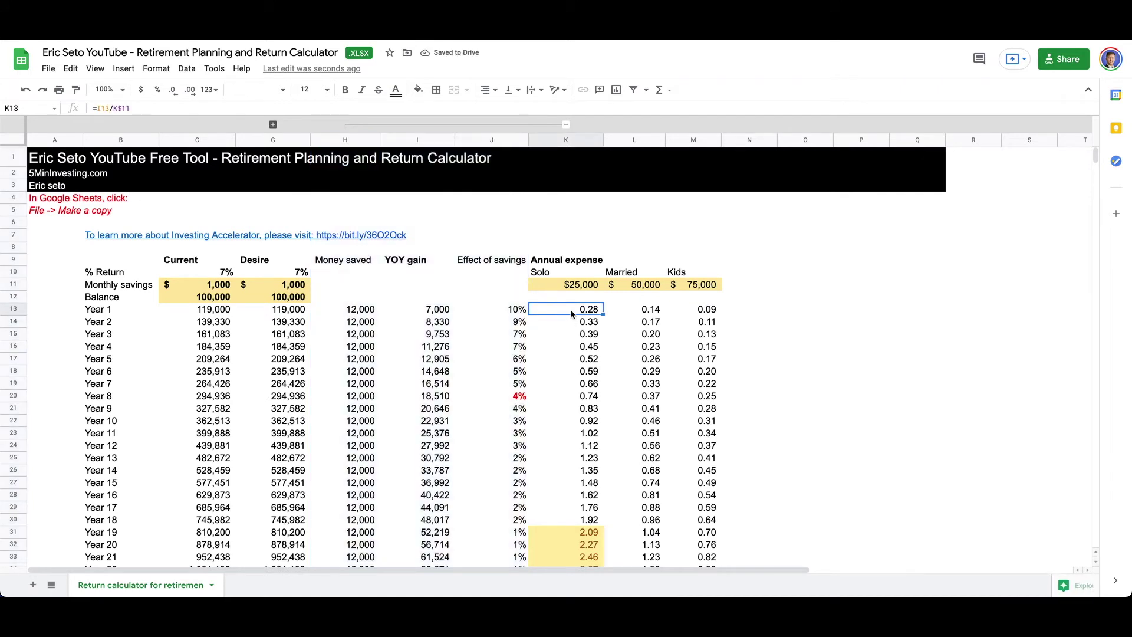
pyautogui.doubleClick(571, 309)
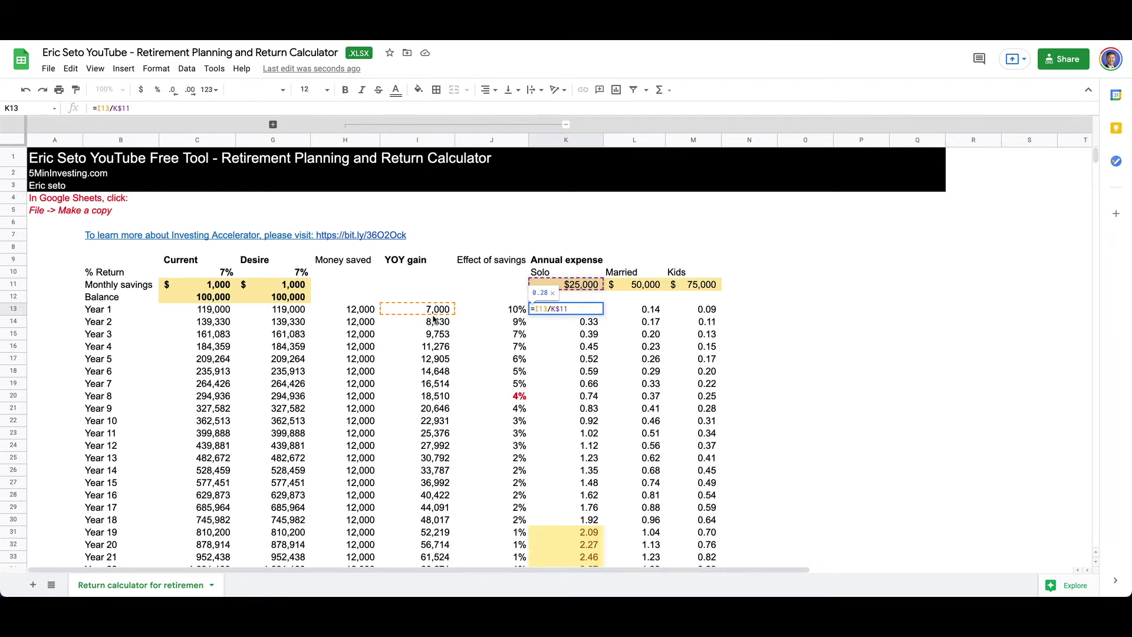
pyautogui.press('Escape')
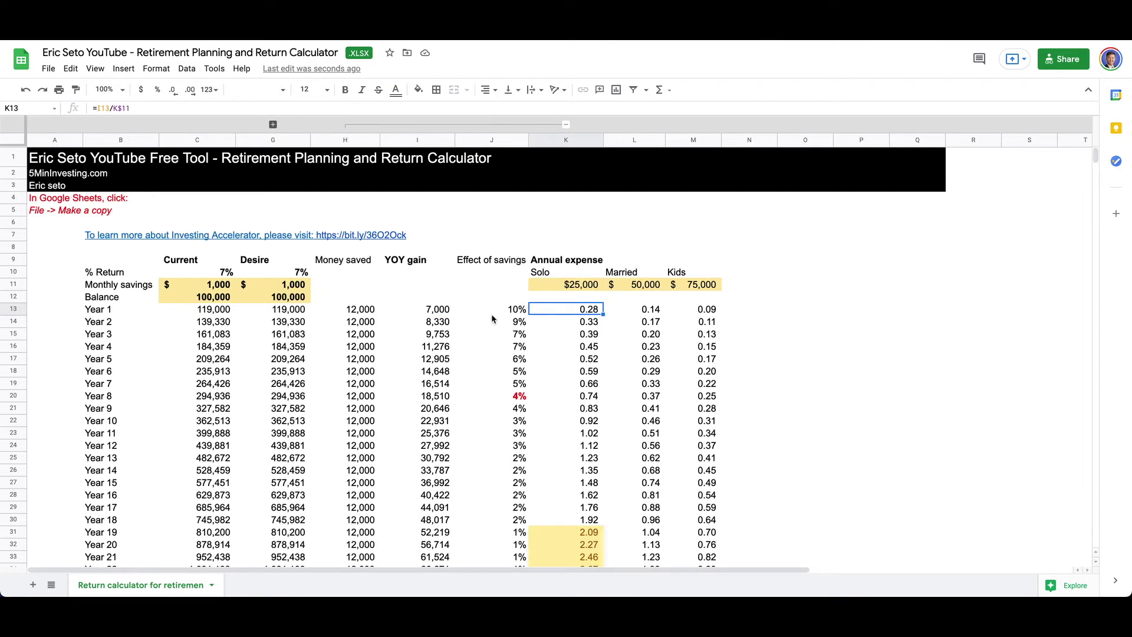
pyautogui.click(421, 313)
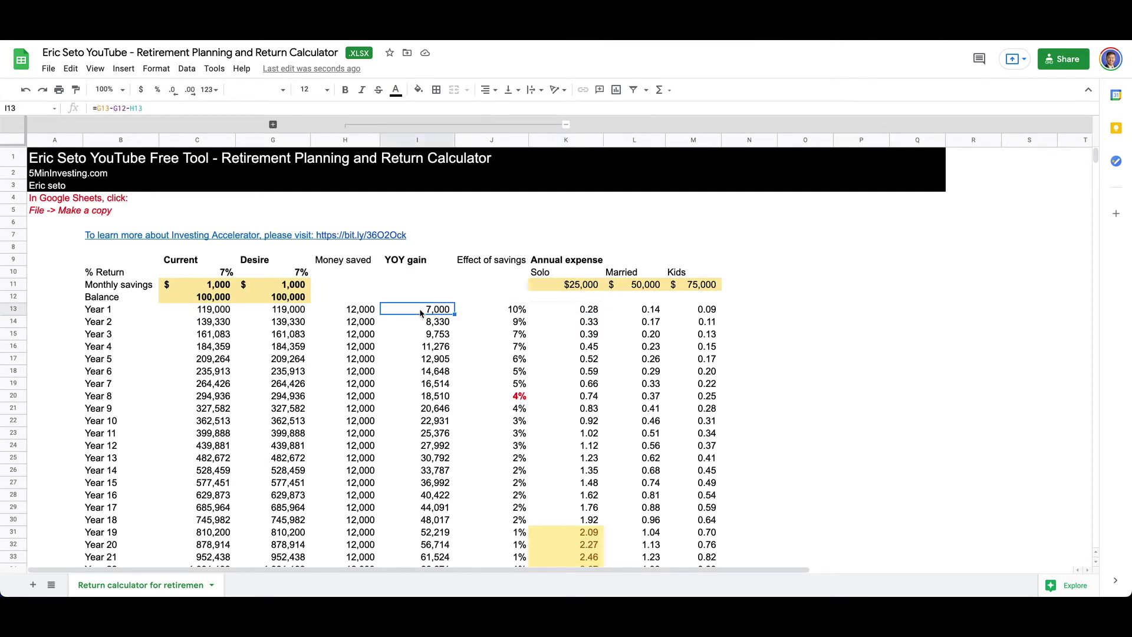
pyautogui.click(575, 283)
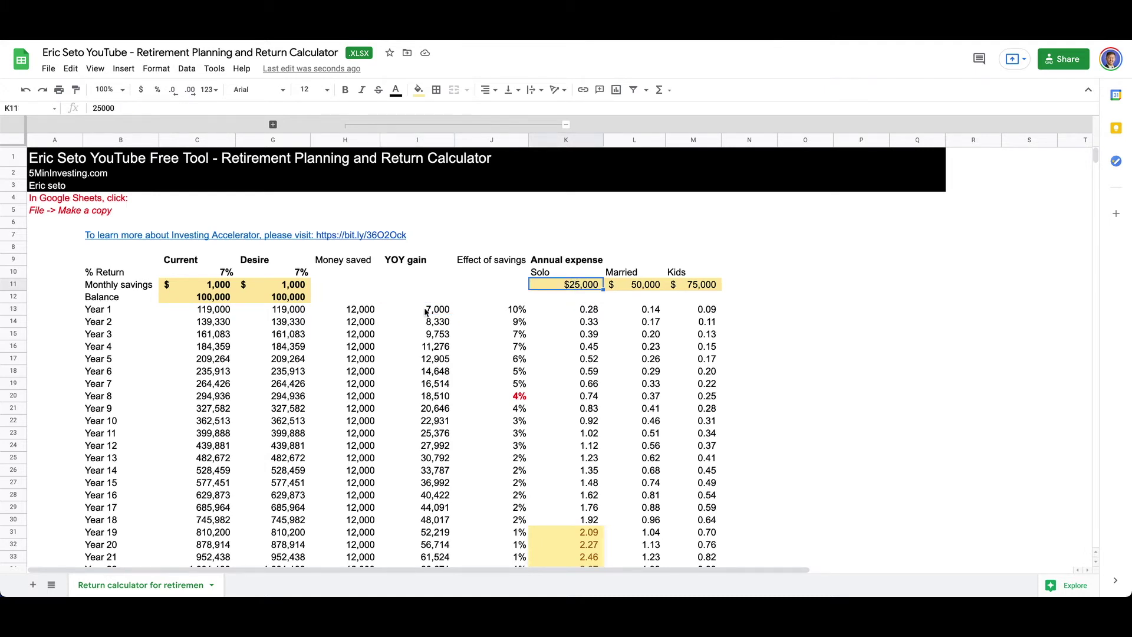
pyautogui.click(426, 312)
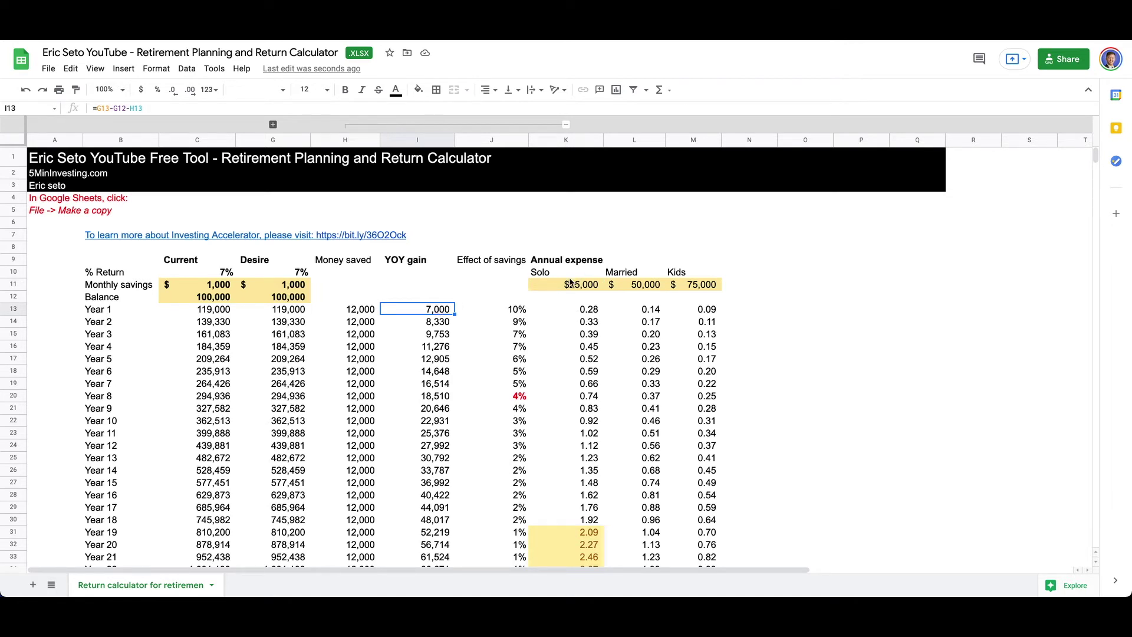
pyautogui.click(273, 299)
# - Enter a 1,000,000 Desire starting balance and check the new Year 1 gain and Solo ratio
pyautogui.write('1,000,')
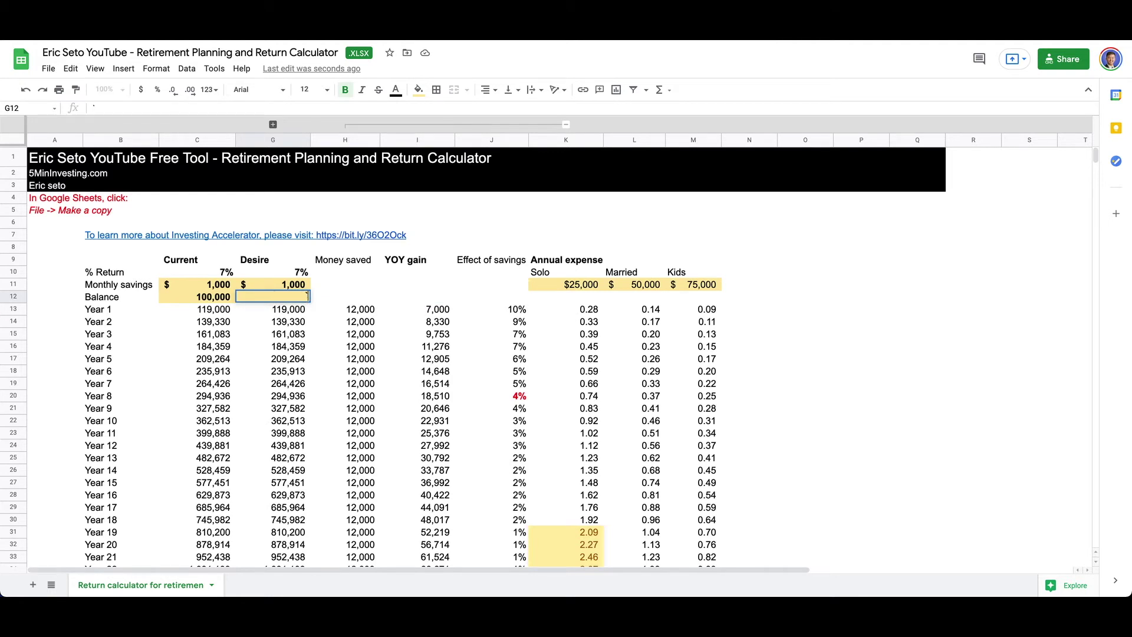
pyautogui.write('00000')
pyautogui.press('Return')
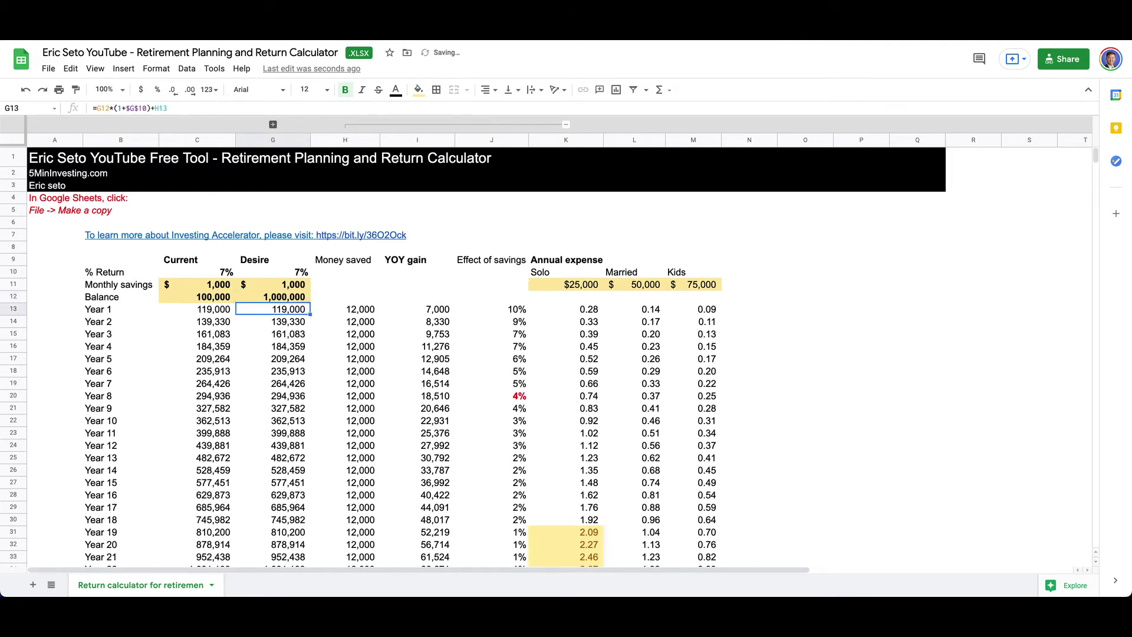
pyautogui.click(428, 314)
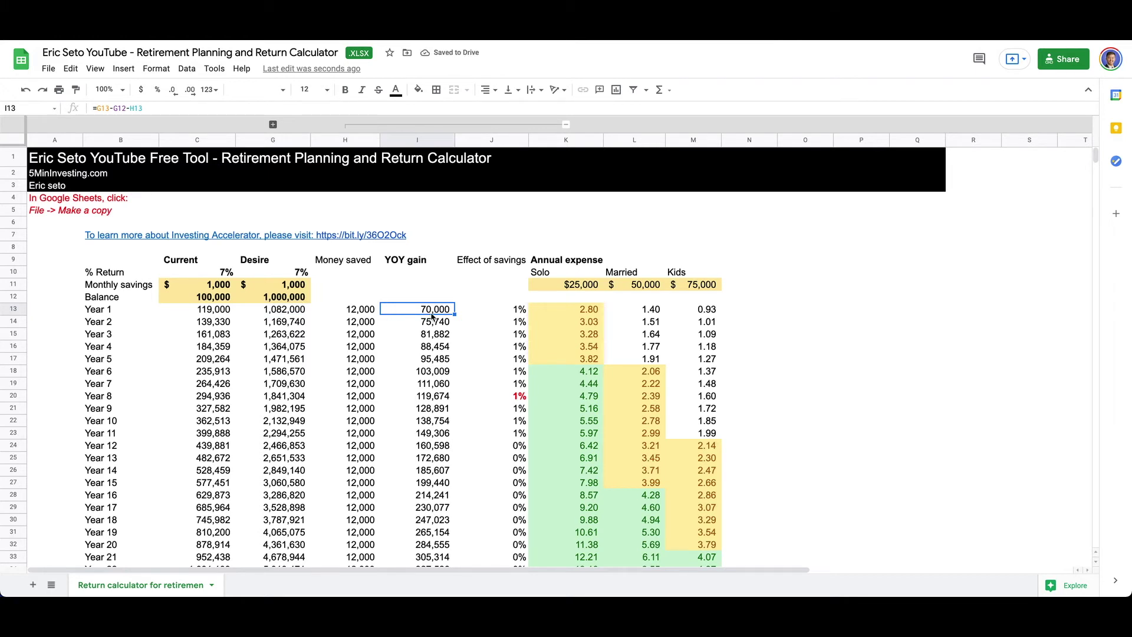
pyautogui.click(559, 309)
pyautogui.click(559, 284)
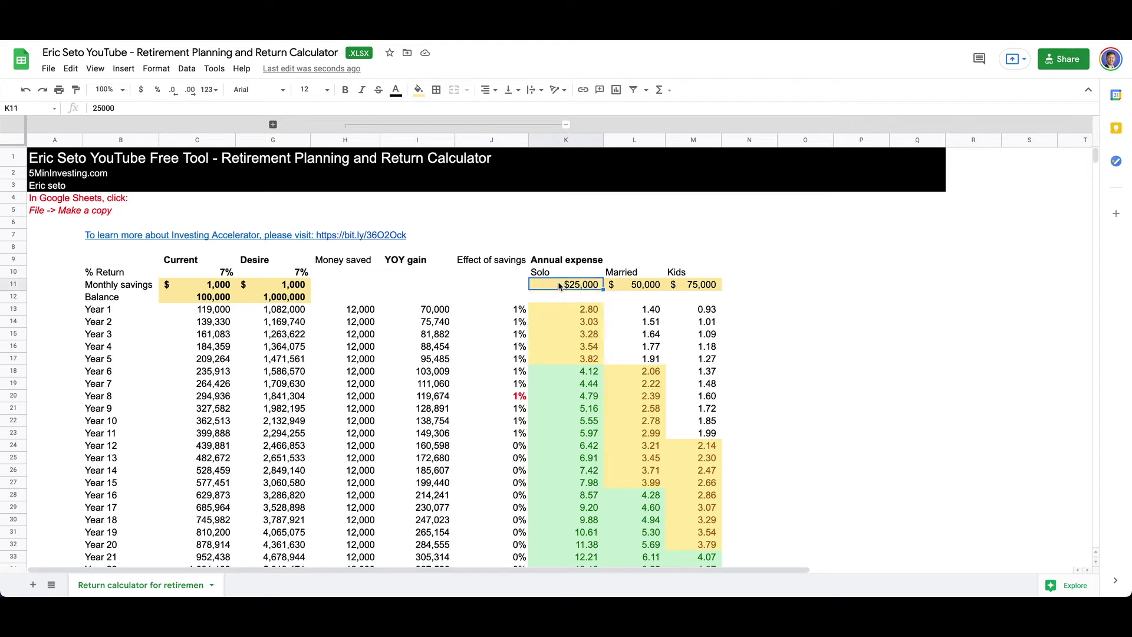
pyautogui.click(563, 312)
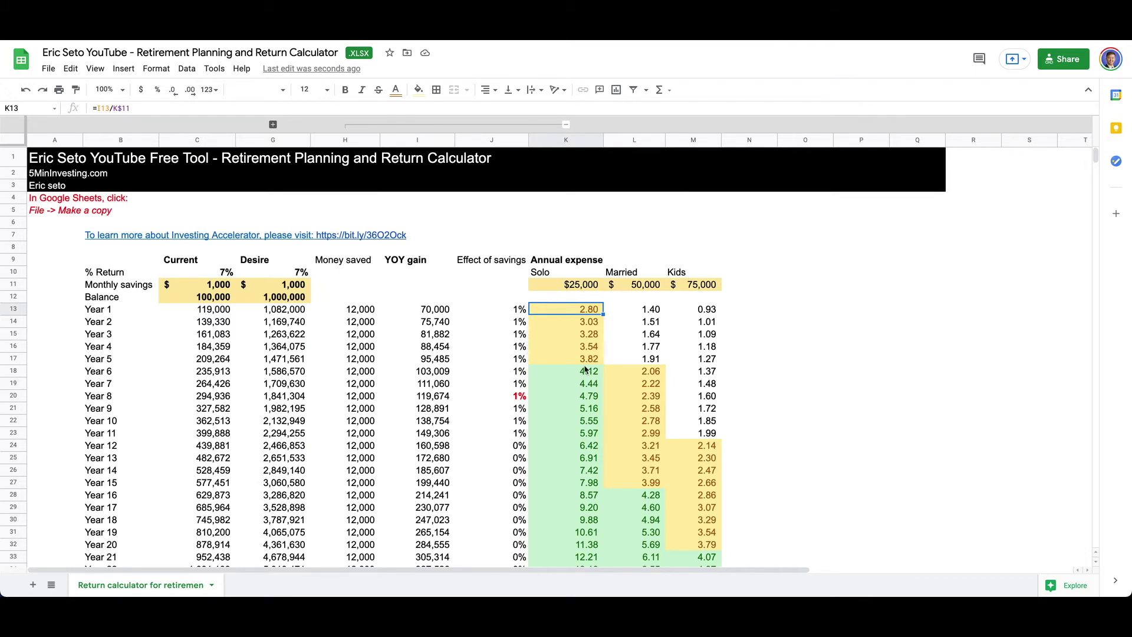
pyautogui.press('Down')
pyautogui.press('Down')
pyautogui.press('Down')
pyautogui.press('Down')
pyautogui.press('Down')
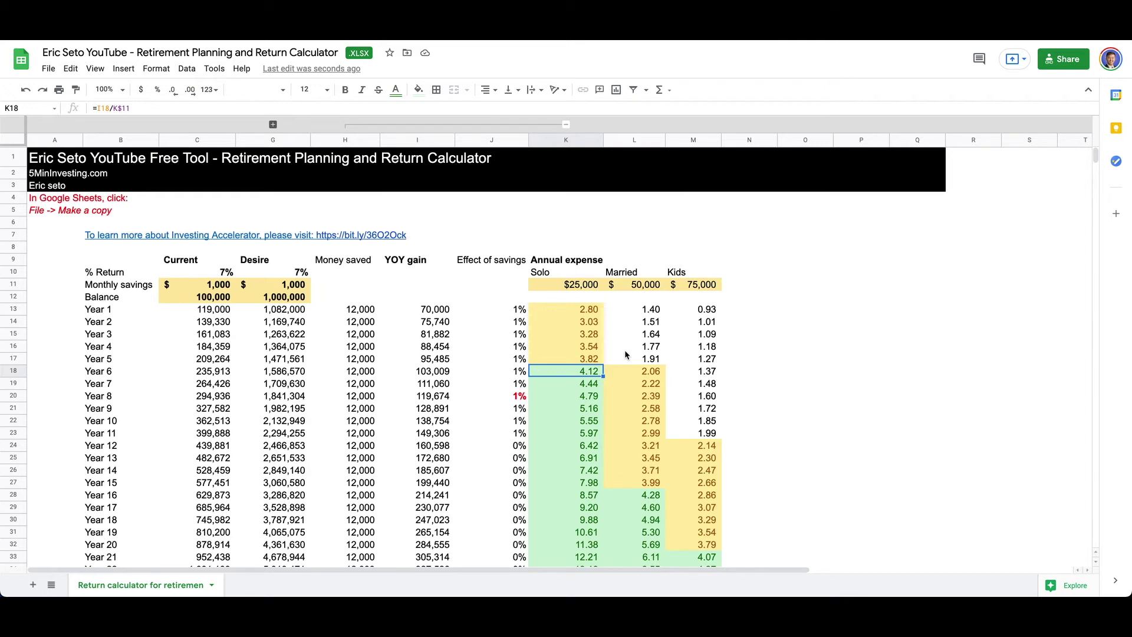
pyautogui.scroll(-5, 621, 451)
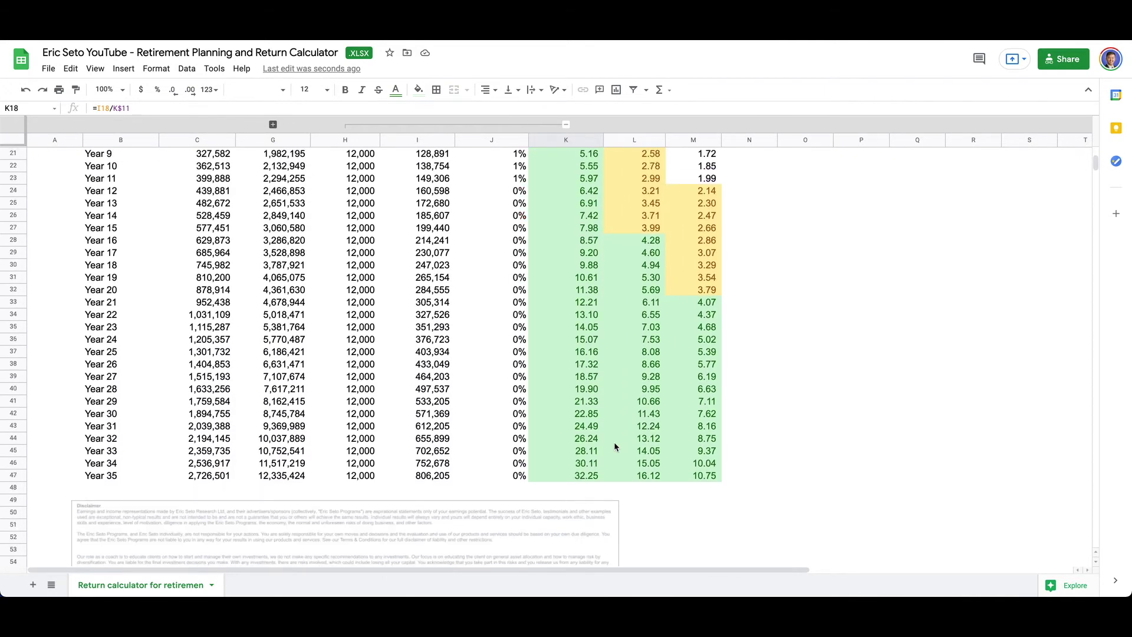
pyautogui.scroll(5, 615, 447)
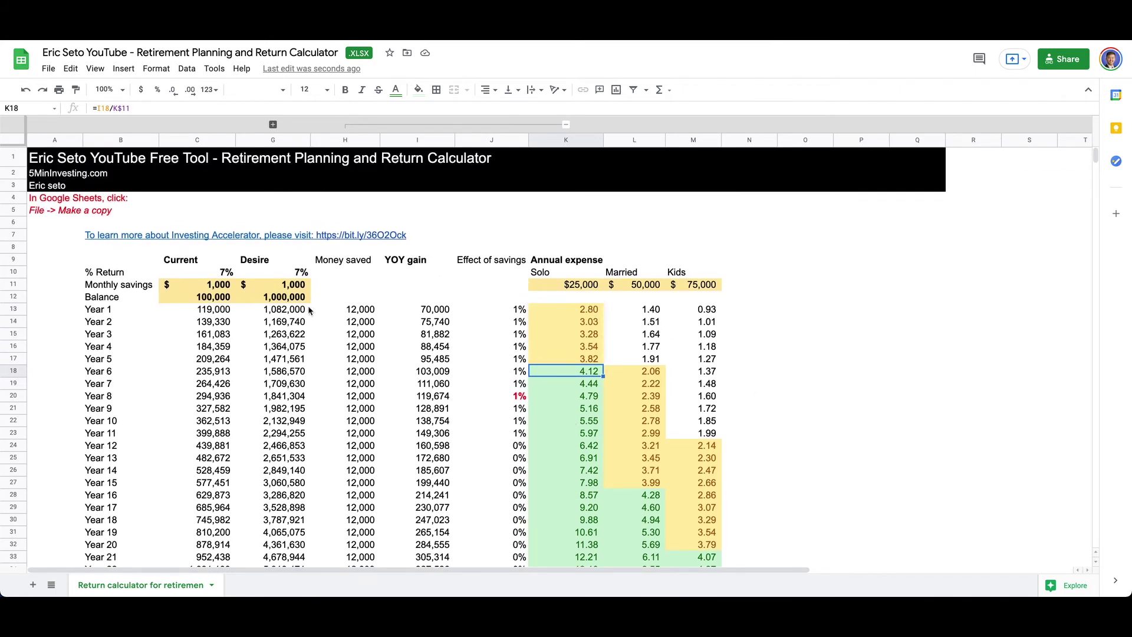
pyautogui.click(275, 299)
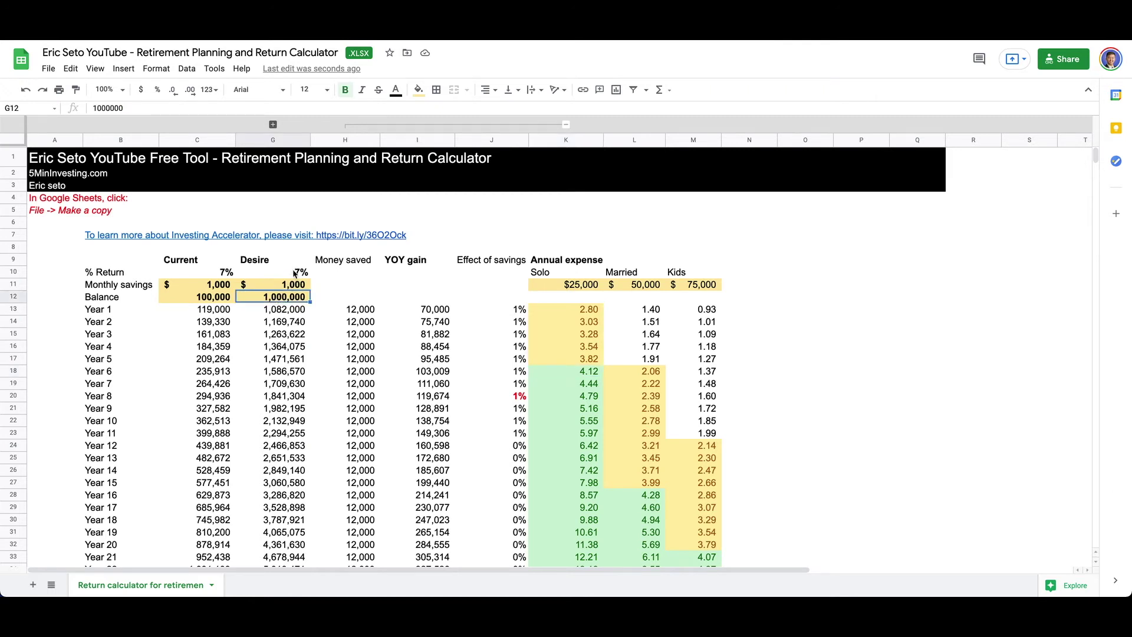
pyautogui.moveTo(588, 311)
pyautogui.mouseDown()
pyautogui.moveTo(580, 367)
pyautogui.moveTo(568, 309)
pyautogui.mouseUp()
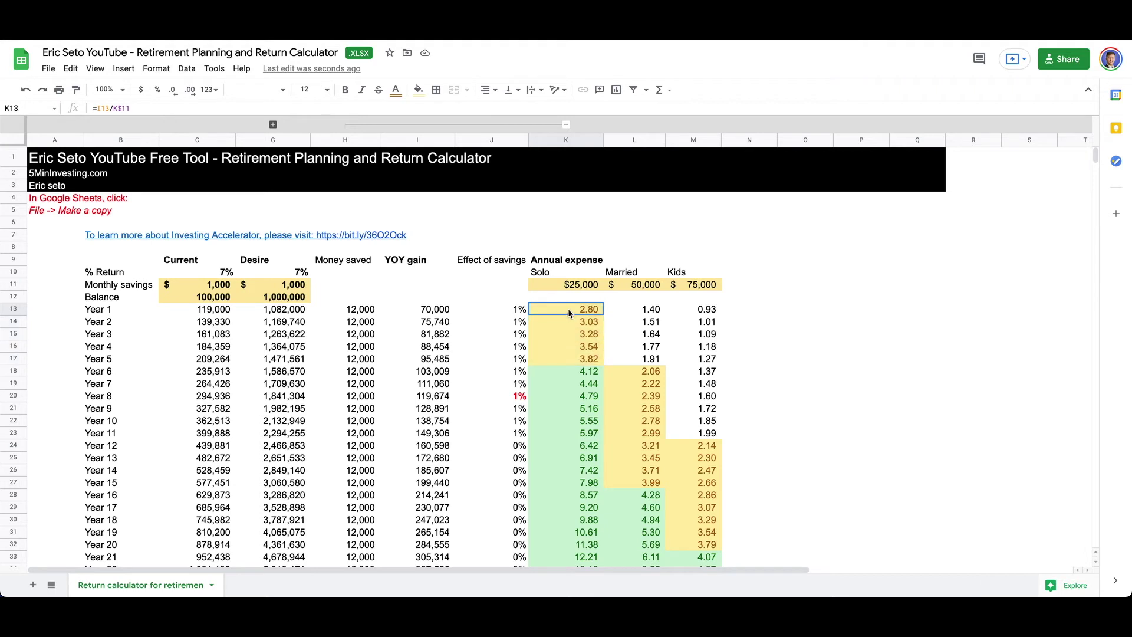
pyautogui.click(652, 311)
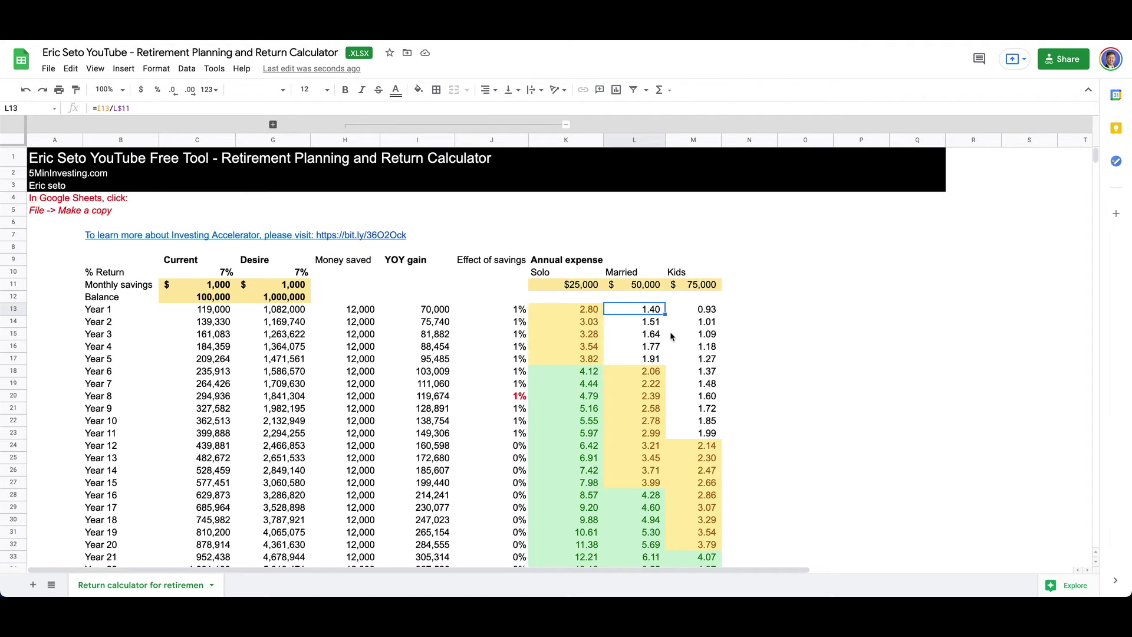
pyautogui.press('Right')
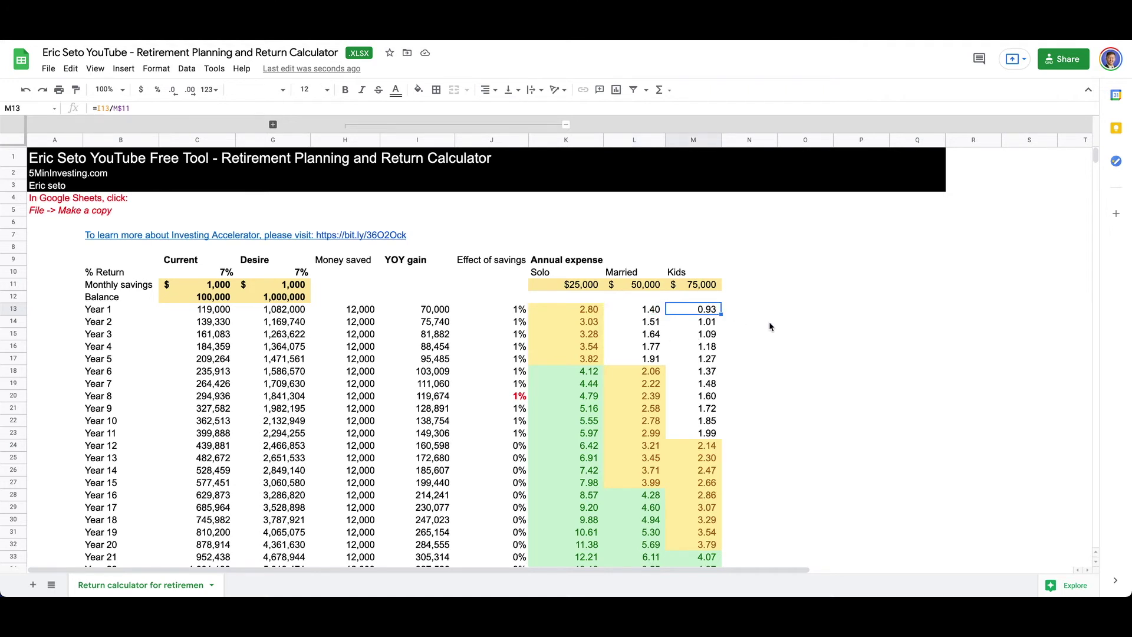
pyautogui.click(683, 324)
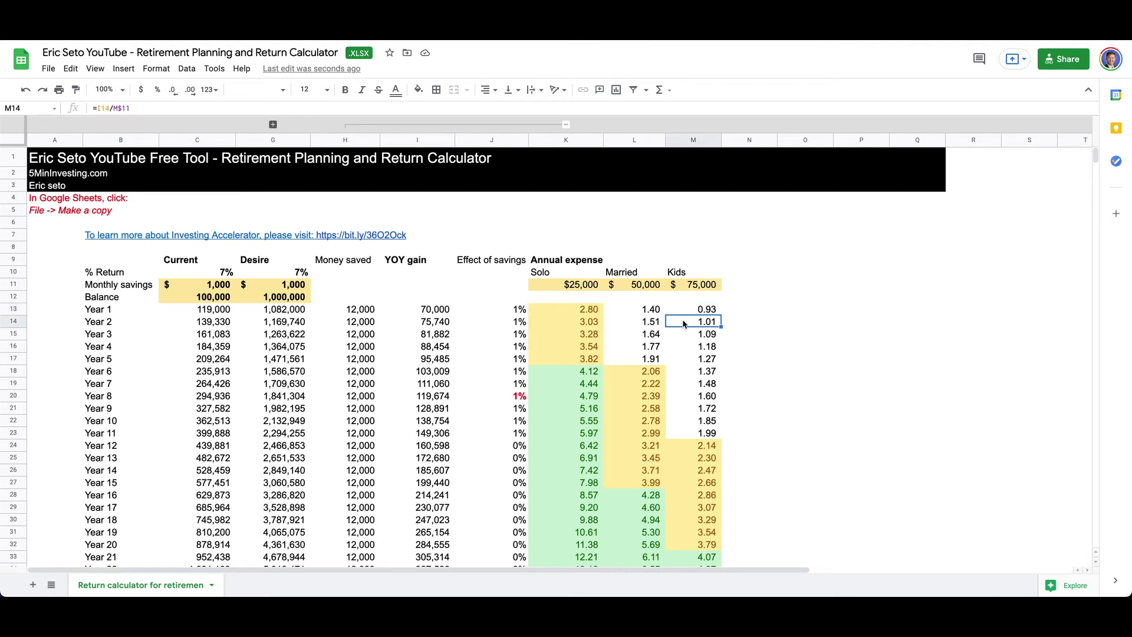
pyautogui.moveTo(683, 324)
pyautogui.mouseDown()
pyautogui.moveTo(682, 311)
pyautogui.moveTo(677, 326)
pyautogui.mouseUp()
pyautogui.click(552, 285)
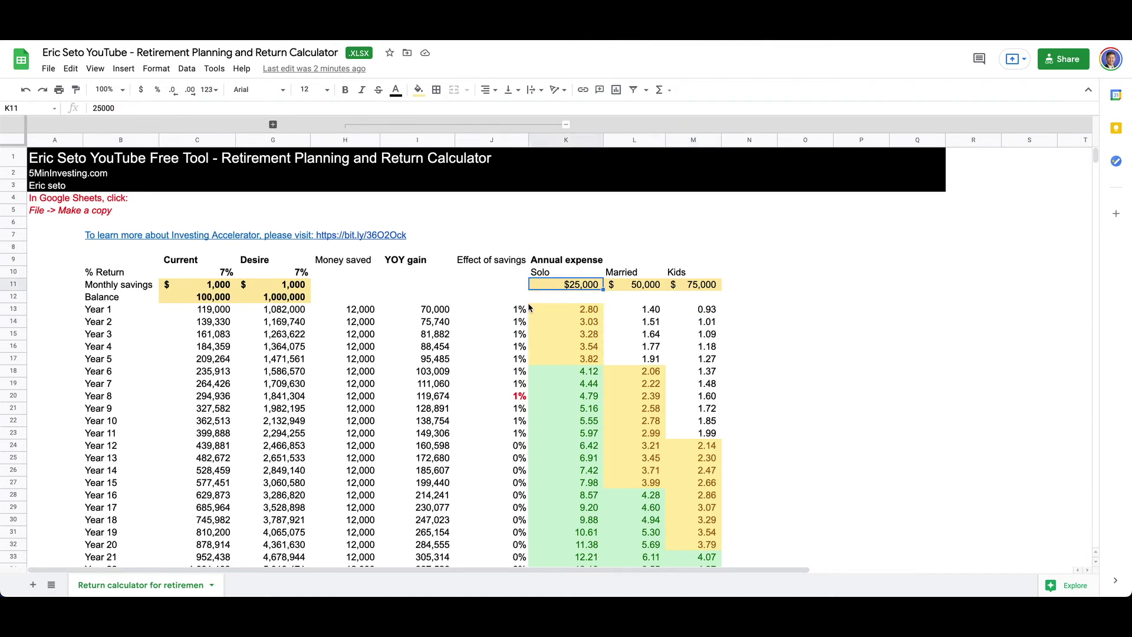
pyautogui.write('30000')
pyautogui.press('Return')
pyautogui.click(530, 305)
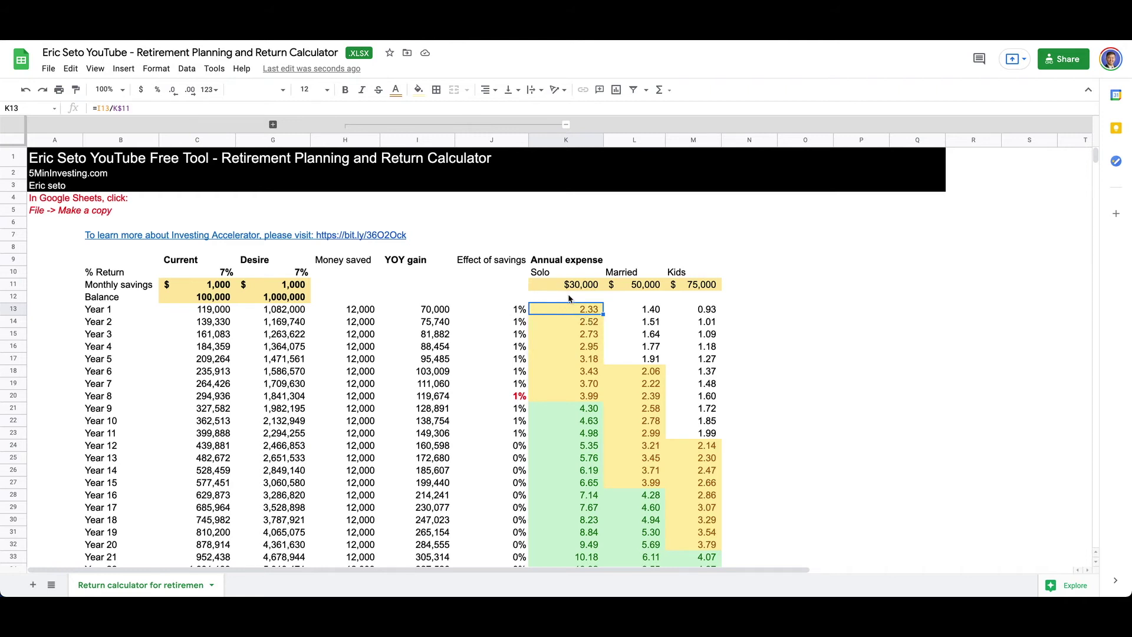
pyautogui.click(568, 297)
pyautogui.hotkey('ctrl', 'z')
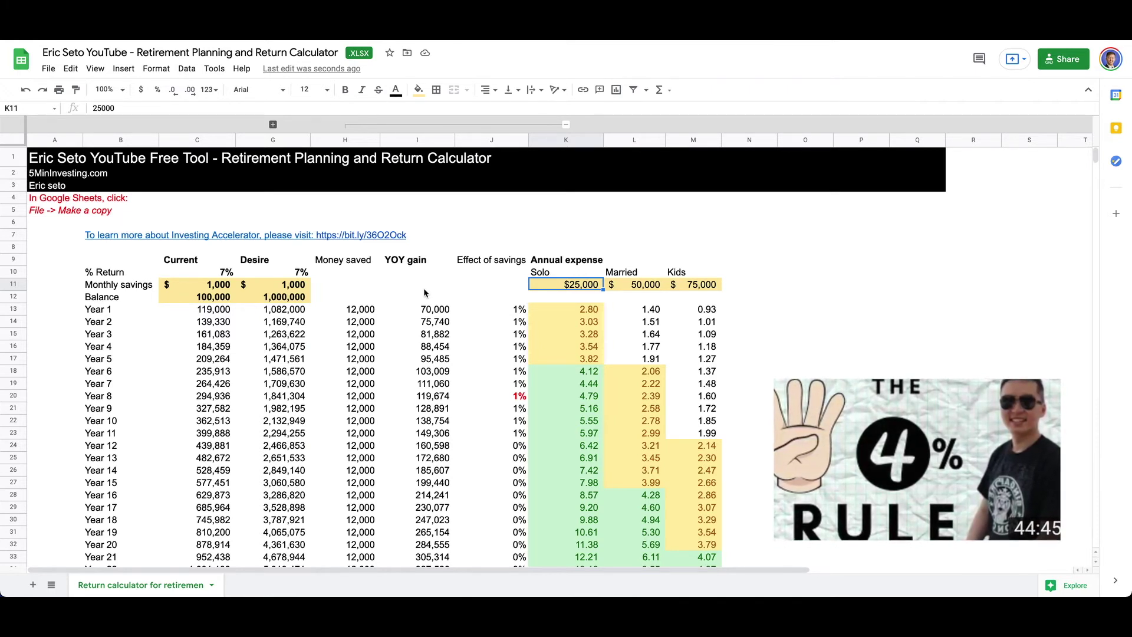
pyautogui.click(283, 298)
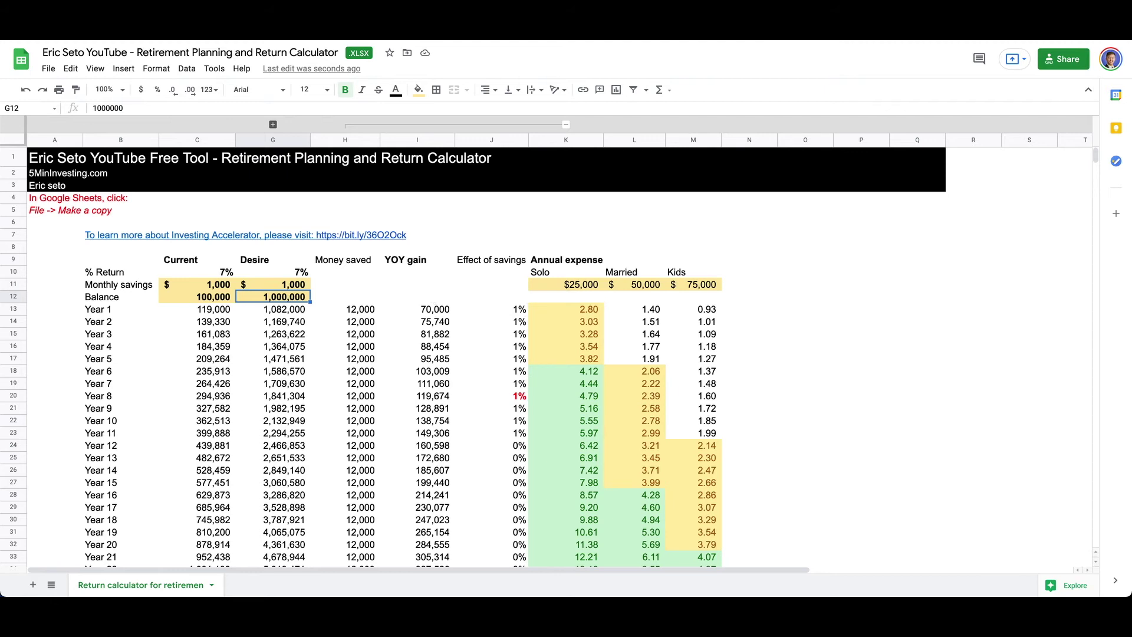
# - Reset the Desire starting balance to 100,000 and scroll down to the recalculated ratios
pyautogui.write('100000')
pyautogui.press('Return')
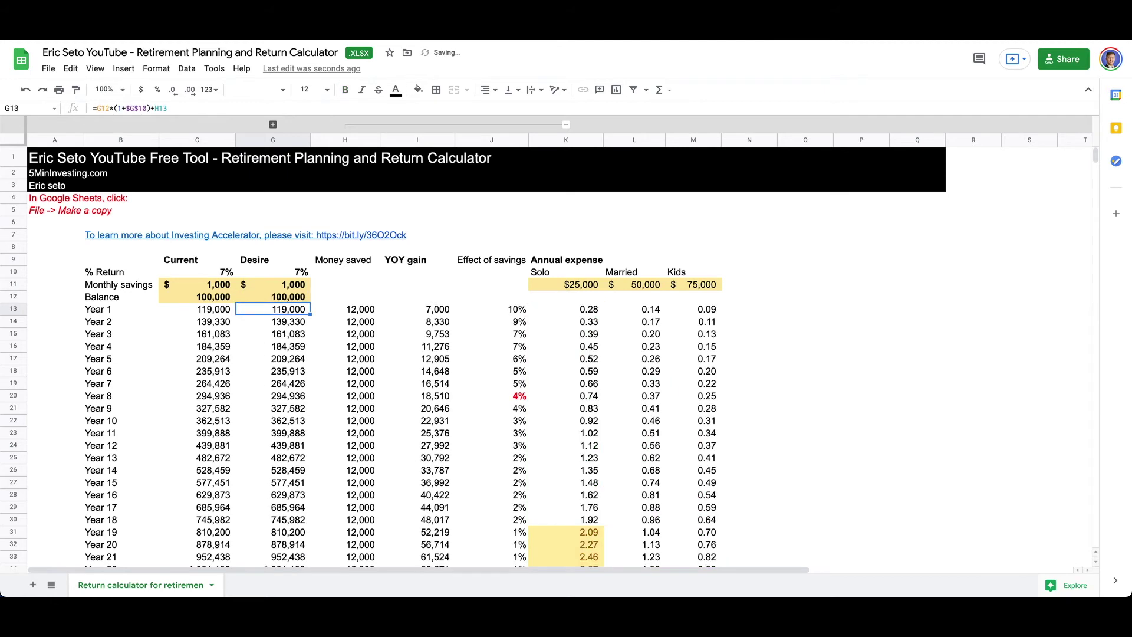
pyautogui.press('Up')
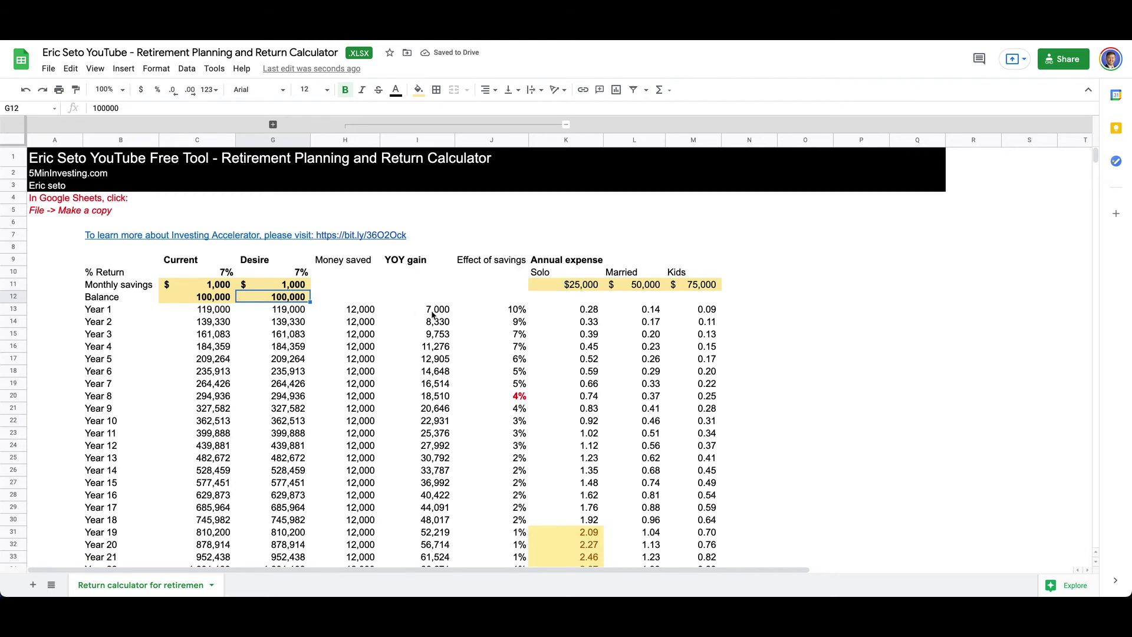
pyautogui.scroll(-4, 433, 316)
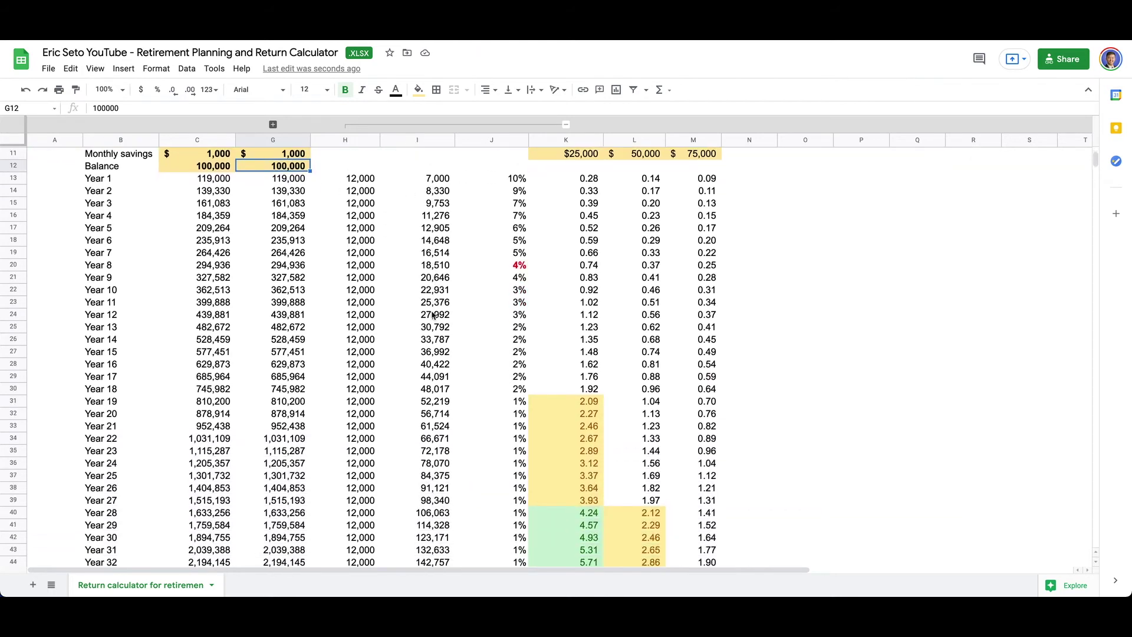
pyautogui.scroll(2, 434, 315)
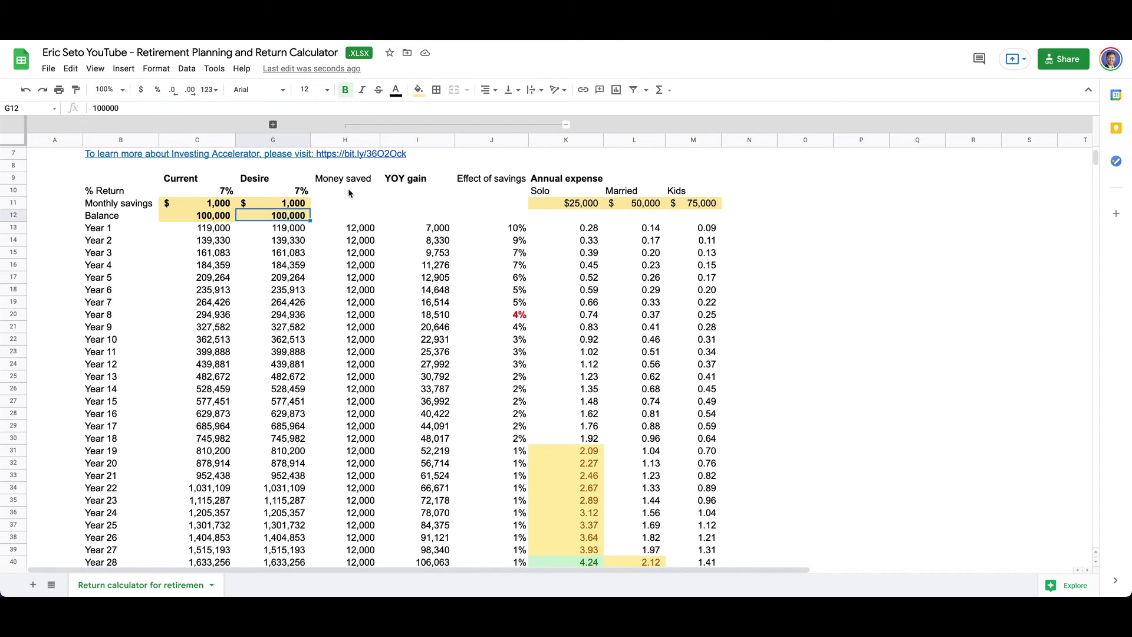
pyautogui.moveTo(352, 139); pyautogui.dragTo(491, 140)
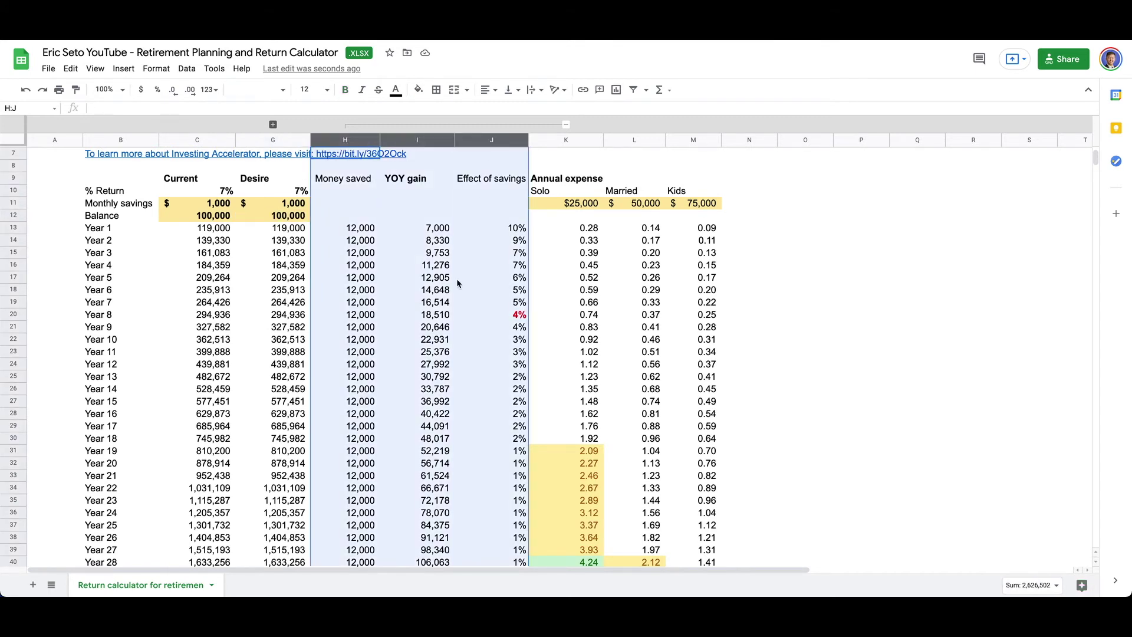
pyautogui.scroll(-2, 456, 279)
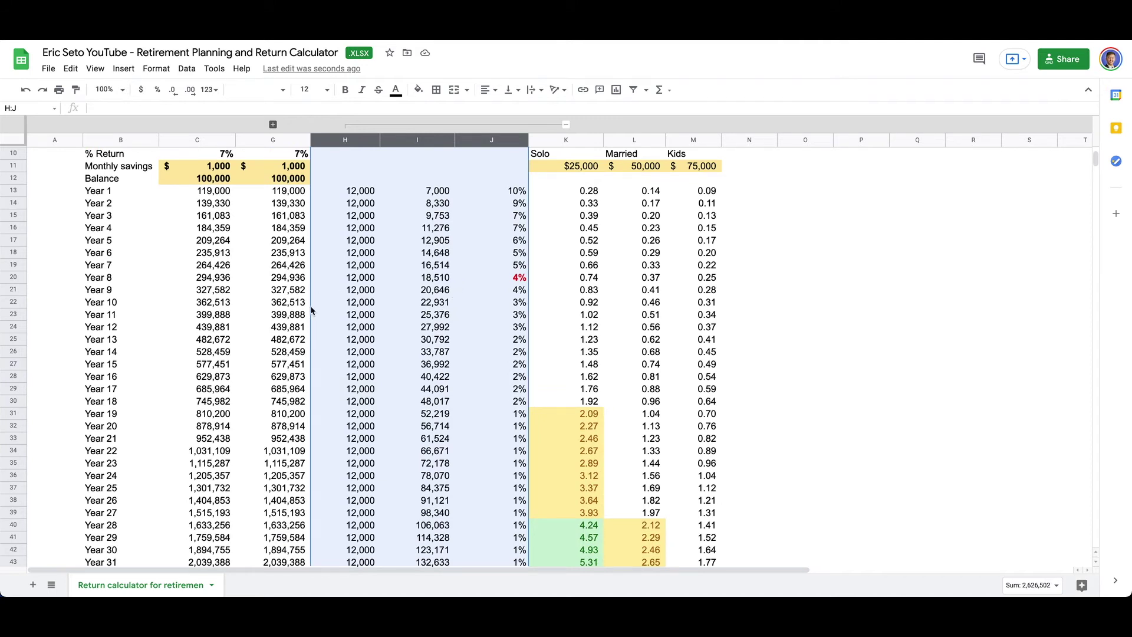
pyautogui.click(283, 160)
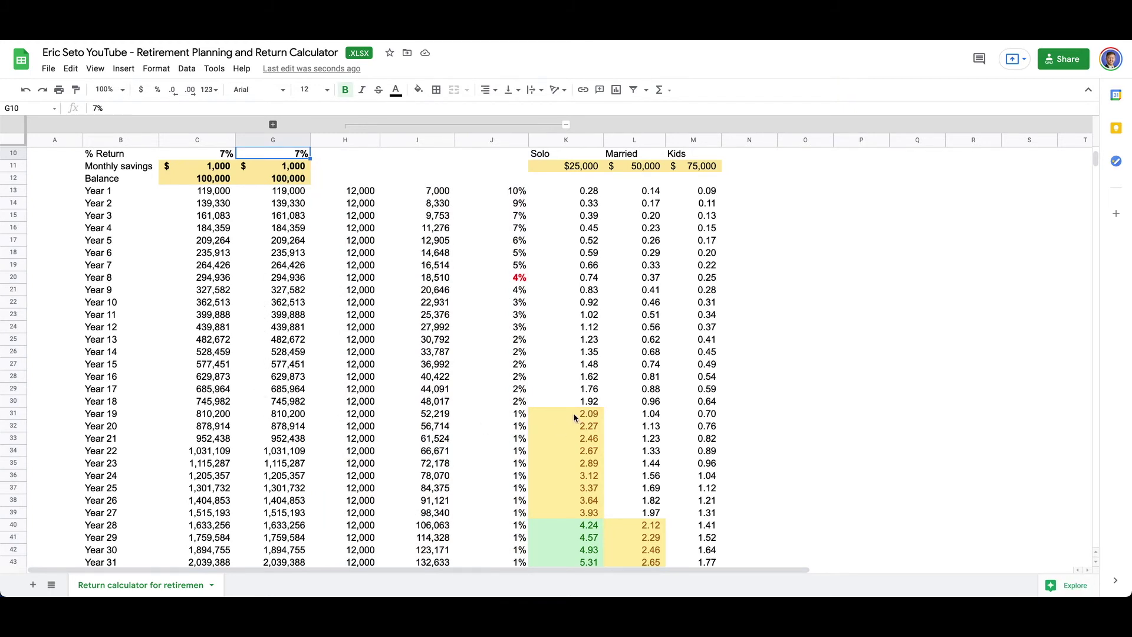
pyautogui.moveTo(577, 419)
pyautogui.mouseDown()
pyautogui.moveTo(117, 416)
pyautogui.moveTo(555, 418)
pyautogui.mouseUp()
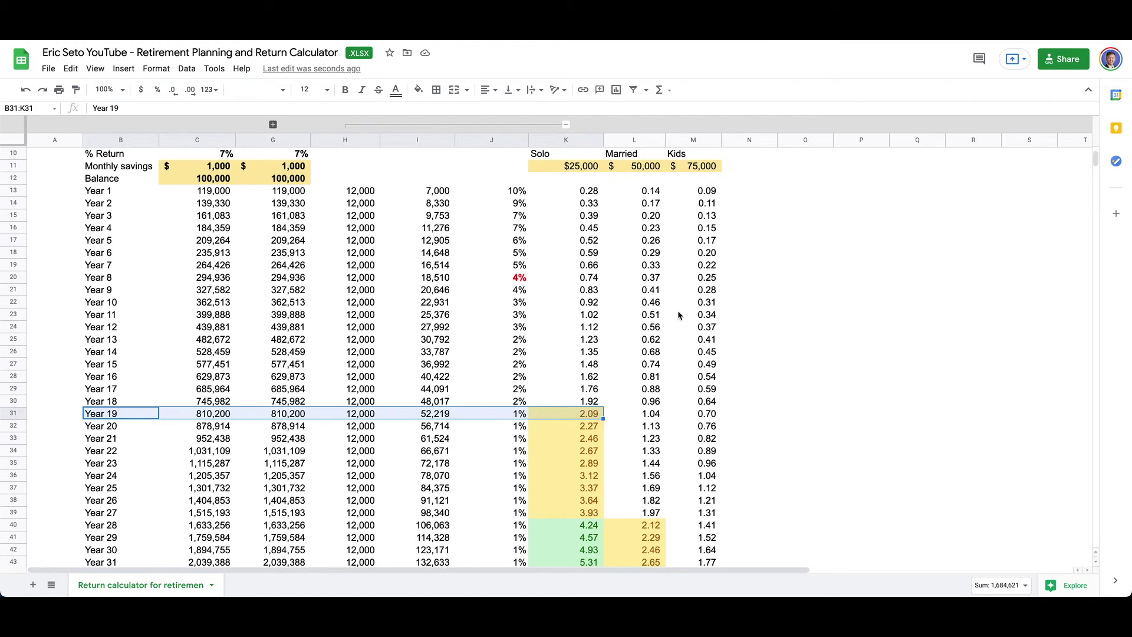
pyautogui.moveTo(587, 315); pyautogui.dragTo(116, 317)
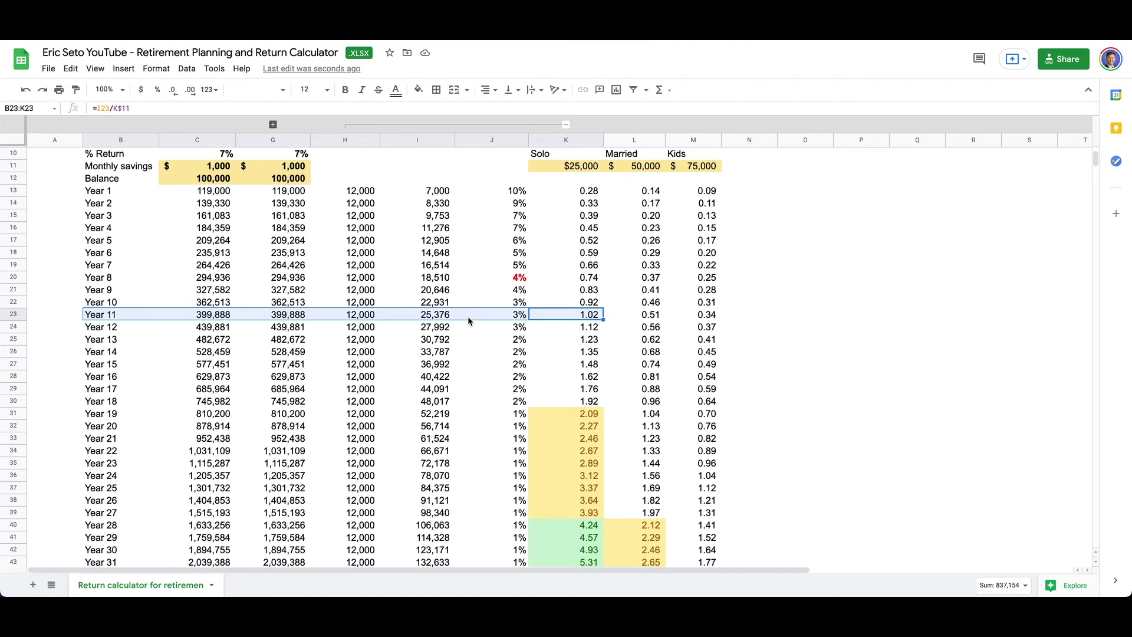
pyautogui.click(429, 317)
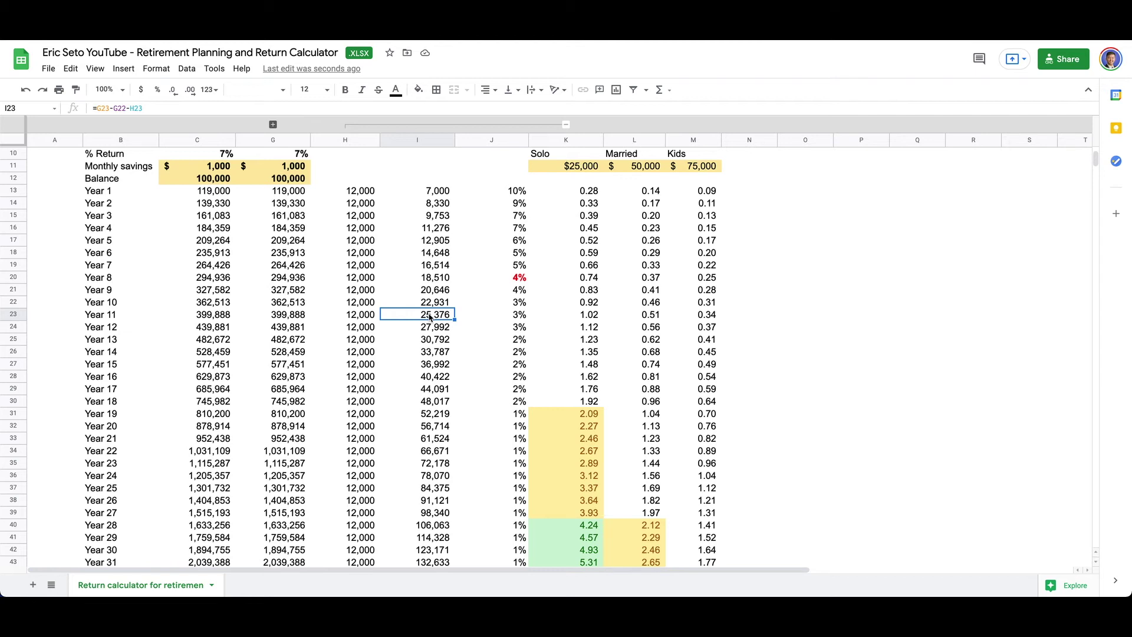
pyautogui.scroll(-1, 429, 317)
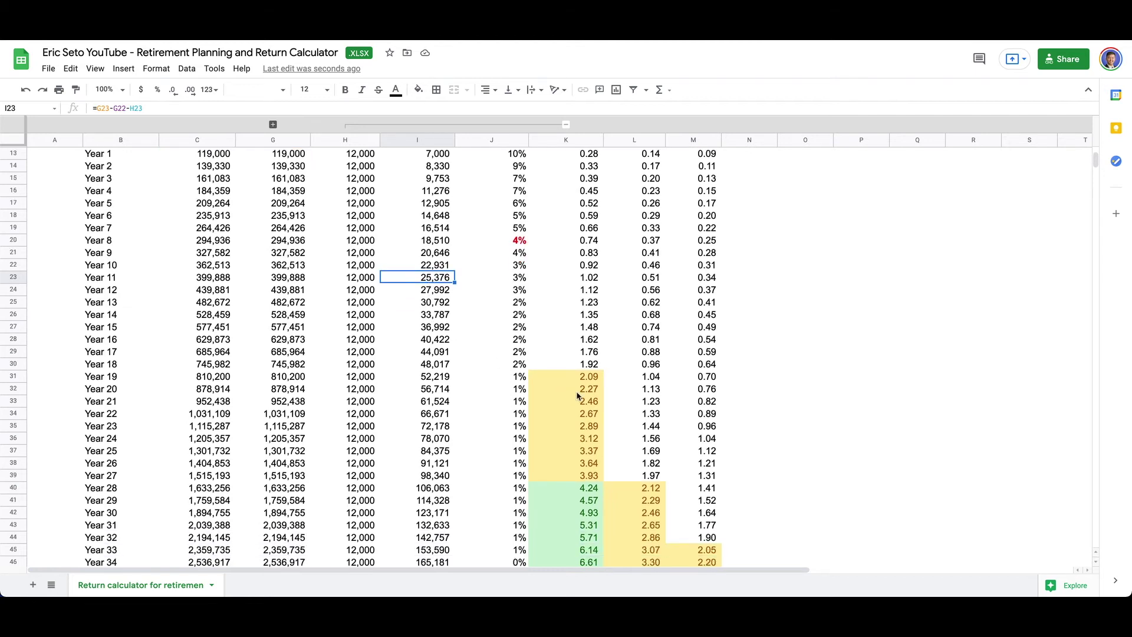
pyautogui.moveTo(569, 378); pyautogui.dragTo(248, 381)
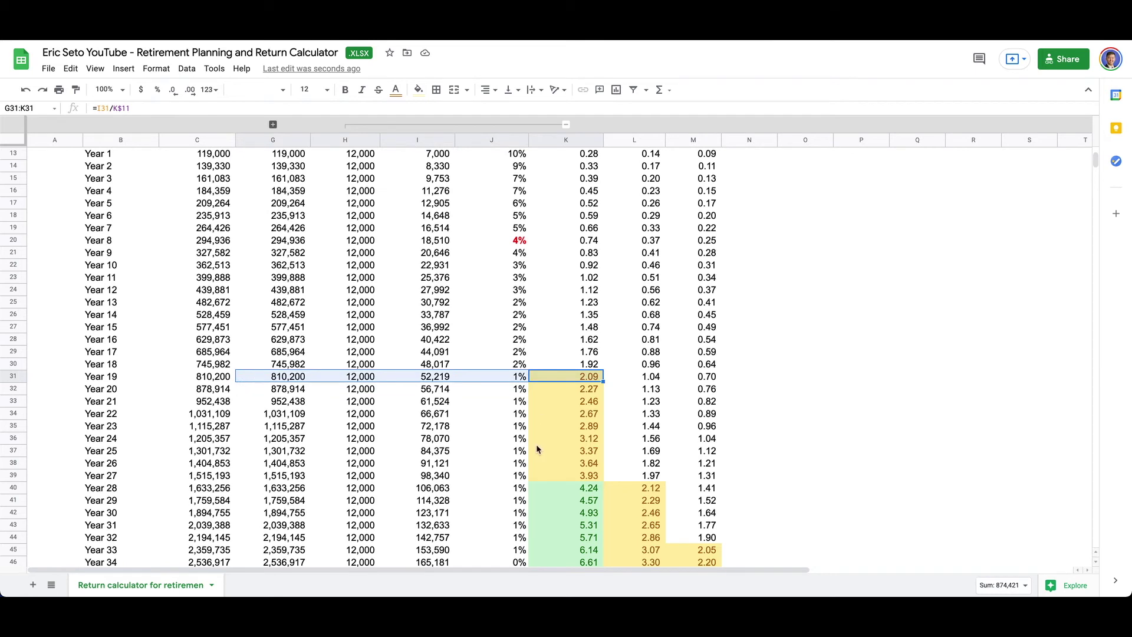
pyautogui.scroll(-2, 536, 444)
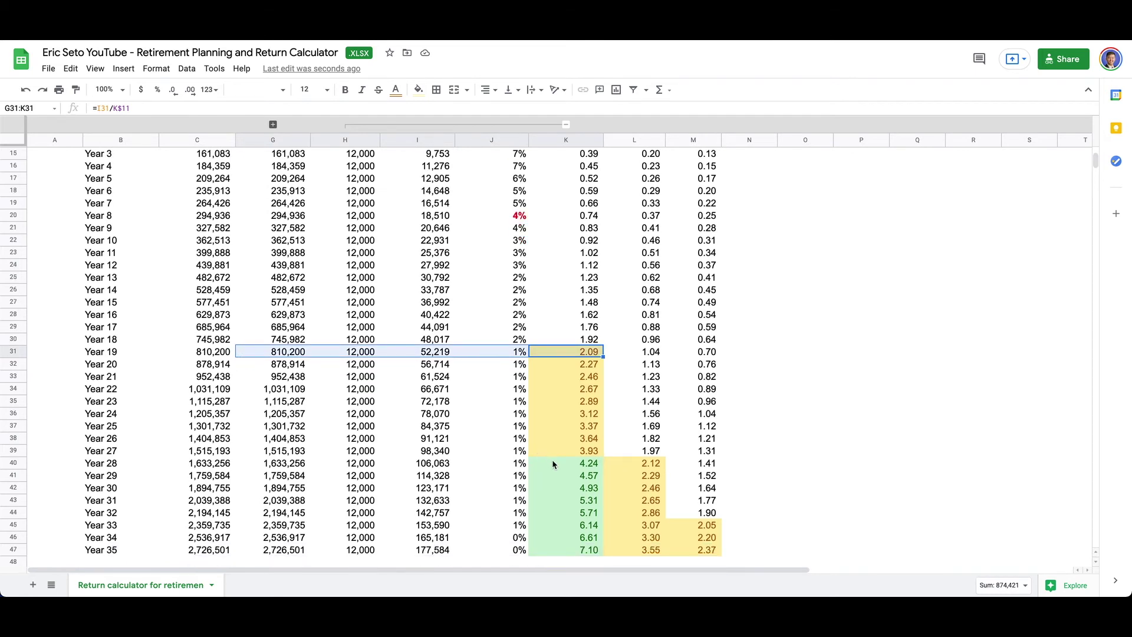
pyautogui.moveTo(552, 460); pyautogui.dragTo(268, 464)
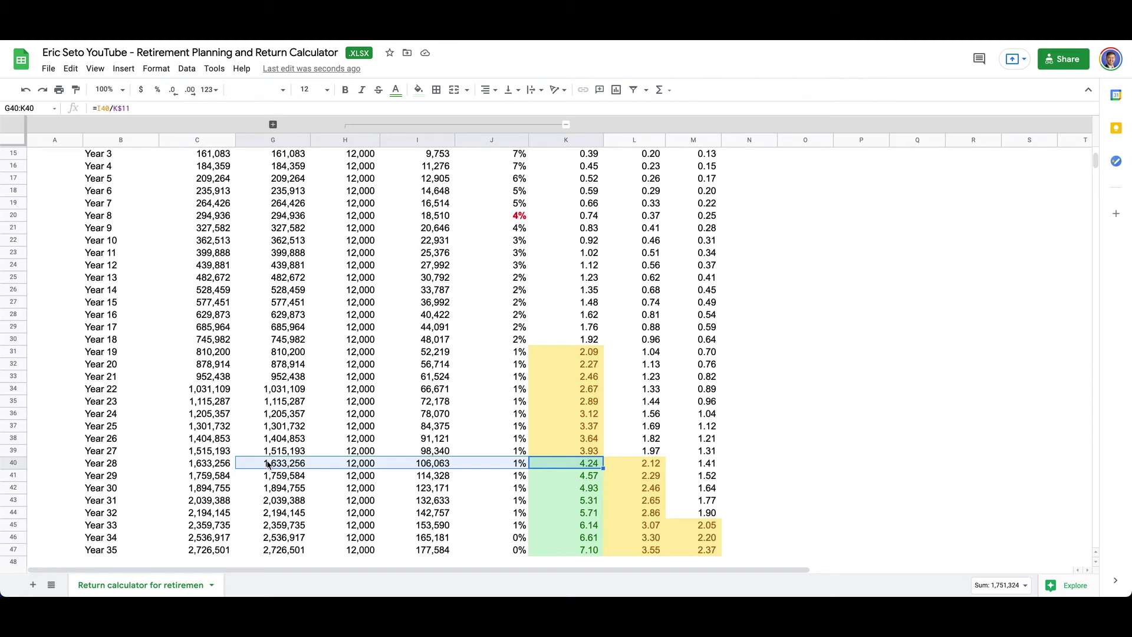
pyautogui.scroll(5, 269, 464)
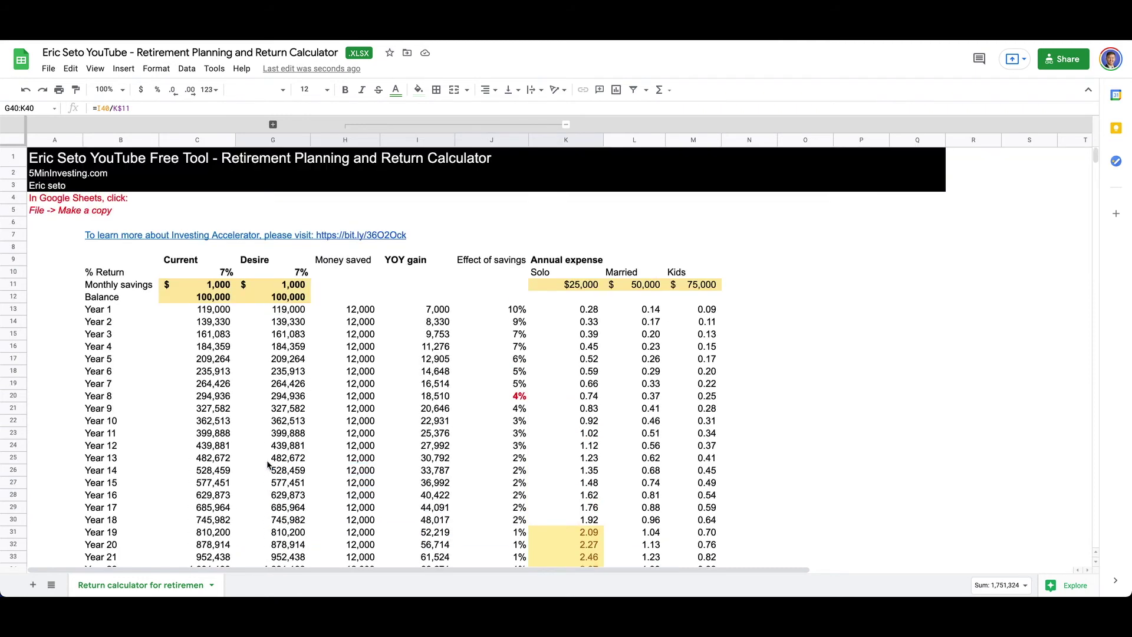
# - Enter 30% as the Desire return and inspect the Year 5 Desire balance formula
pyautogui.click(293, 272)
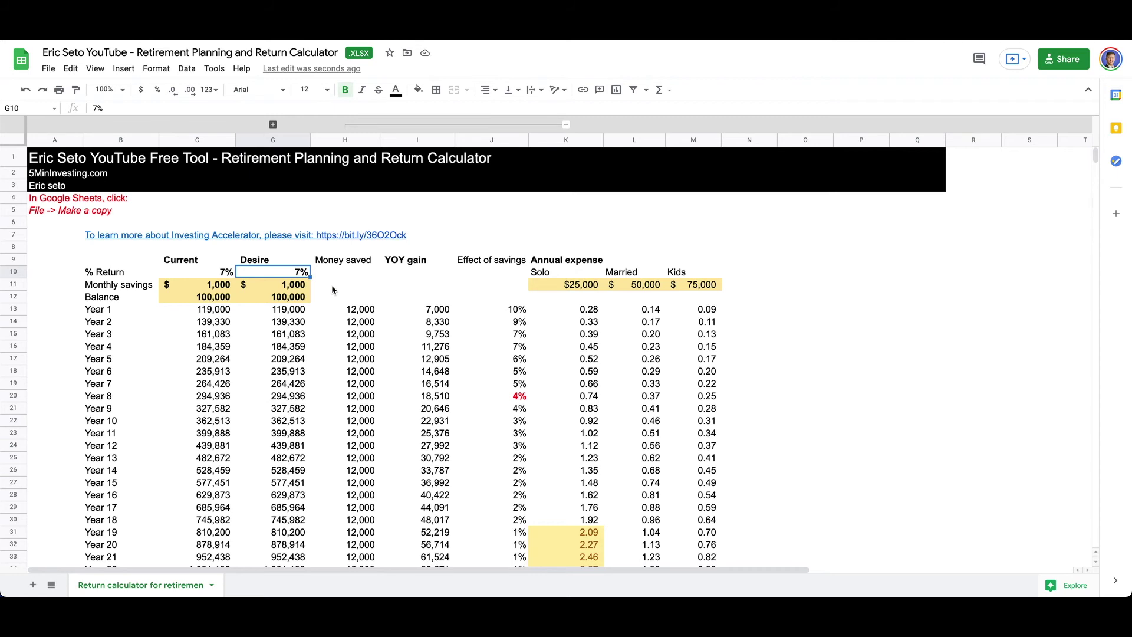
pyautogui.write('30%')
pyautogui.press('Return')
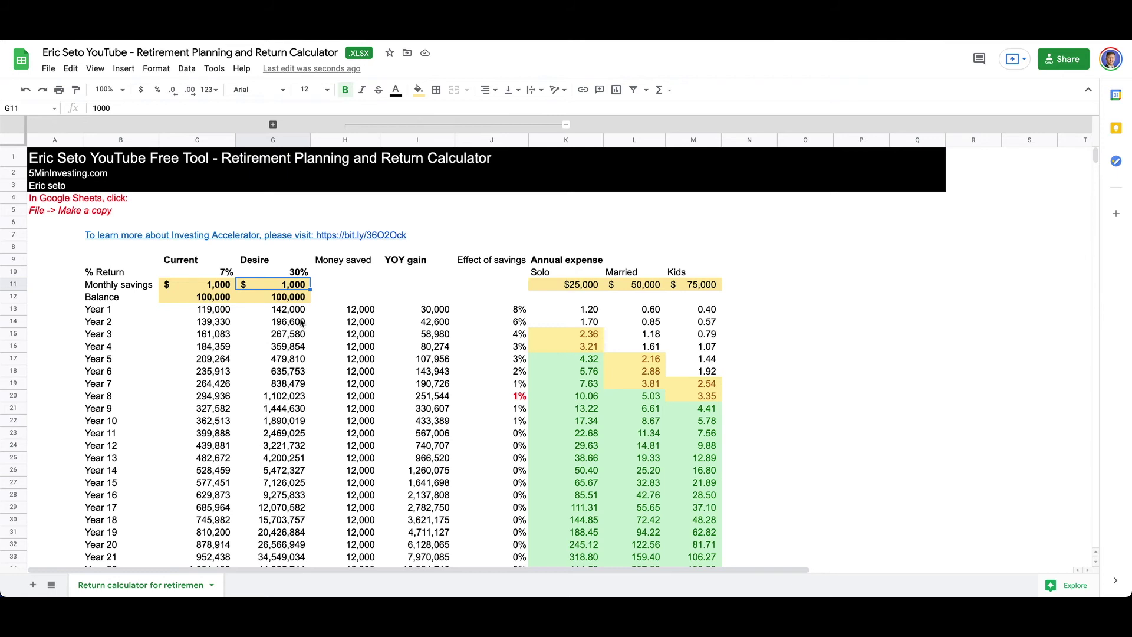
pyautogui.scroll(-1, 301, 322)
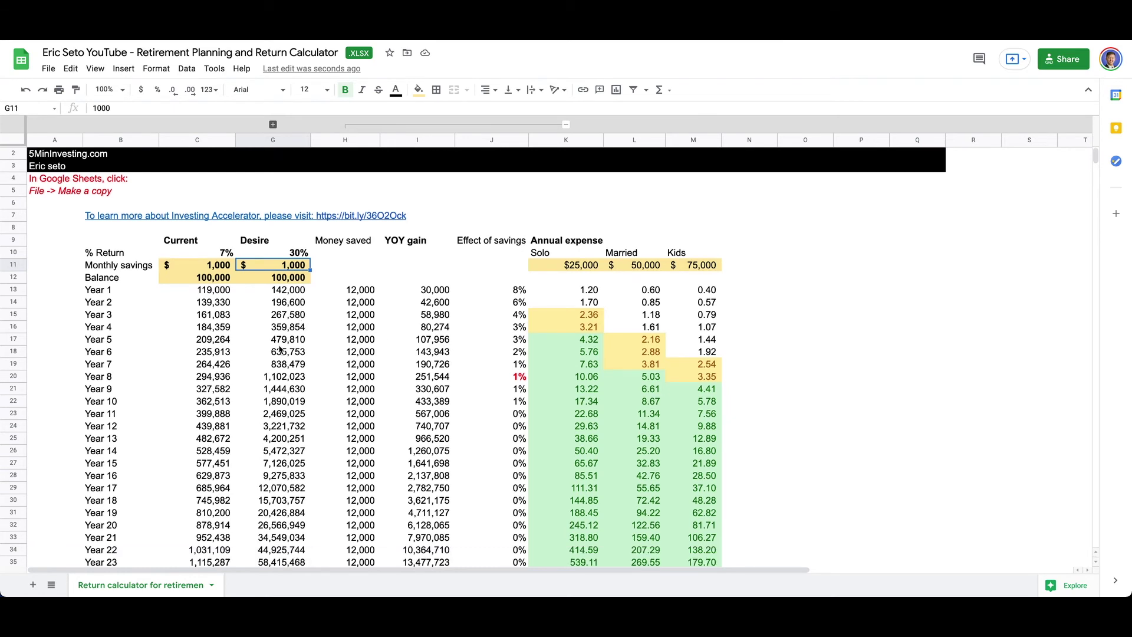
pyautogui.click(268, 340)
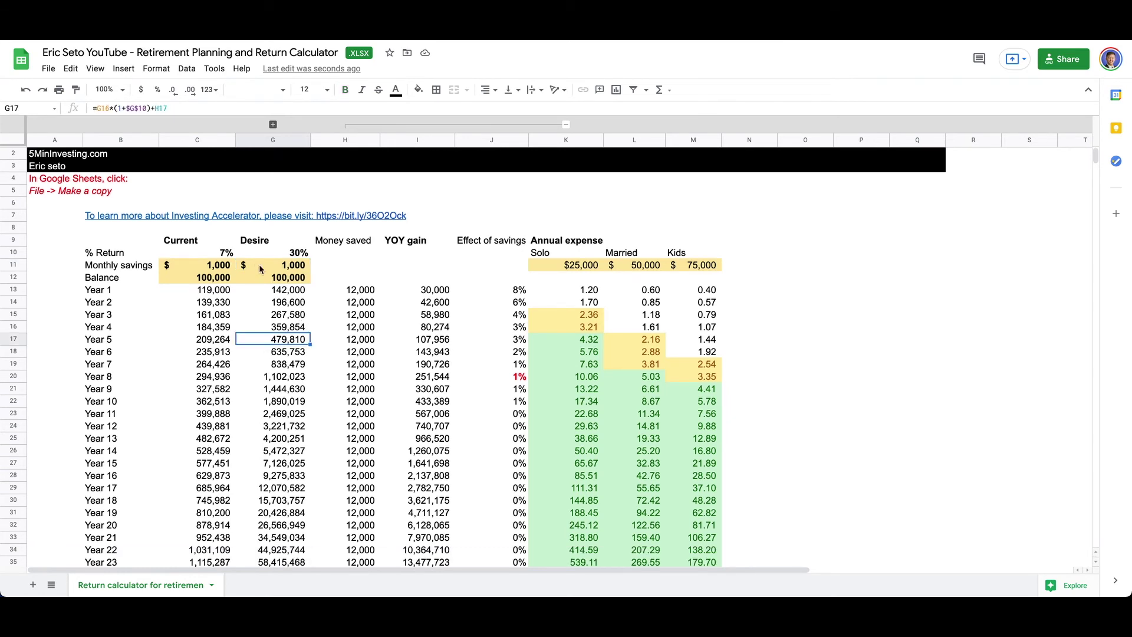
pyautogui.moveTo(271, 293); pyautogui.dragTo(269, 321)
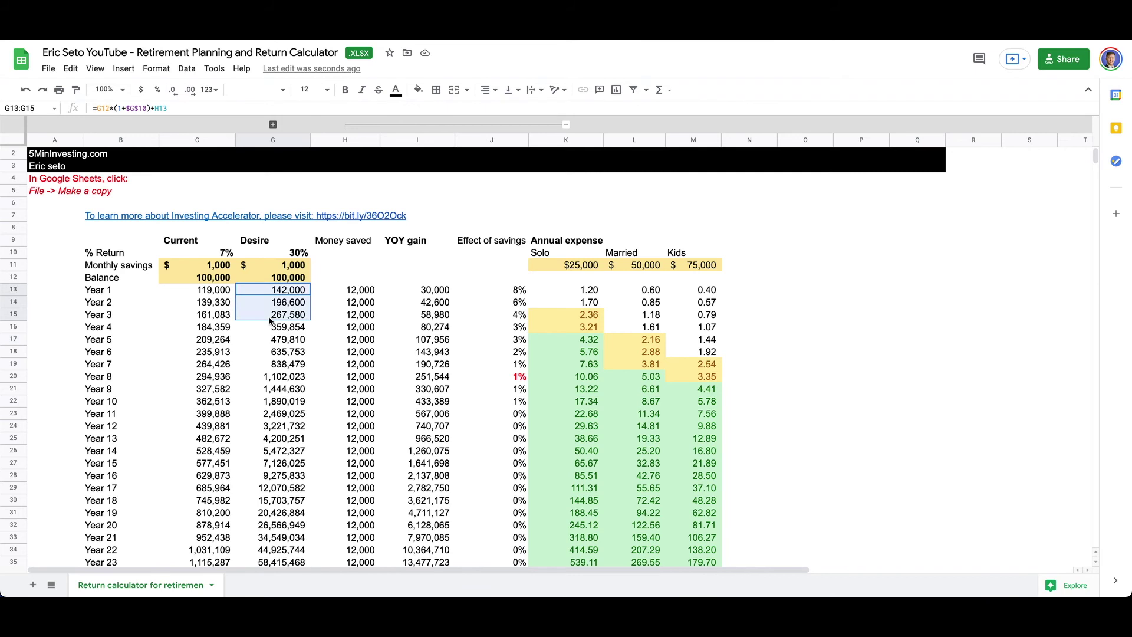
pyautogui.click(273, 353)
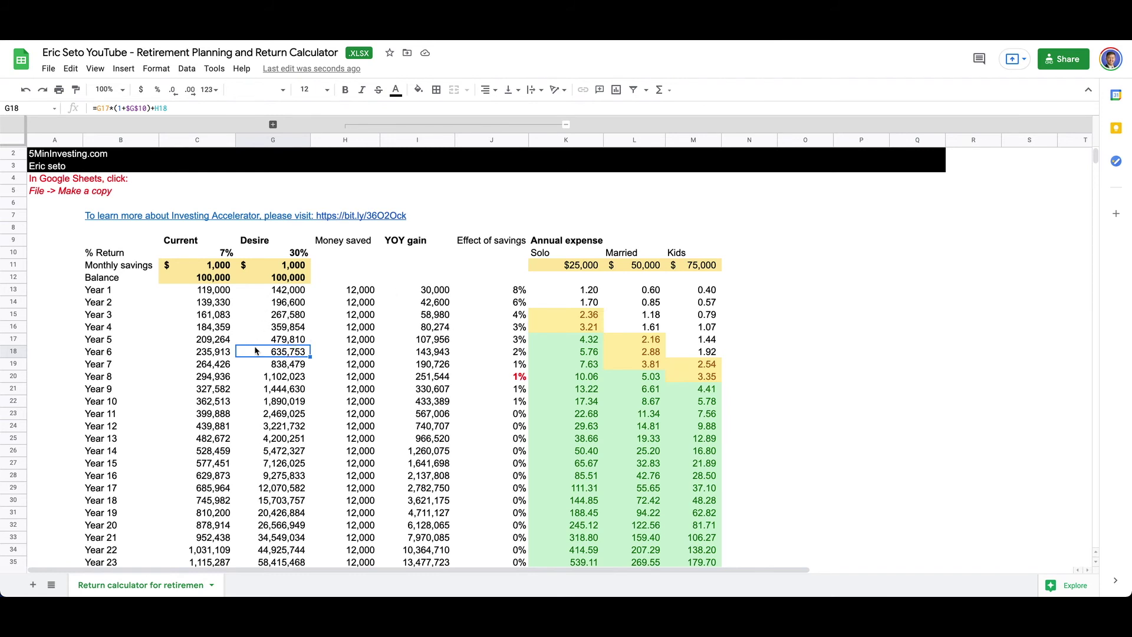
pyautogui.click(361, 295)
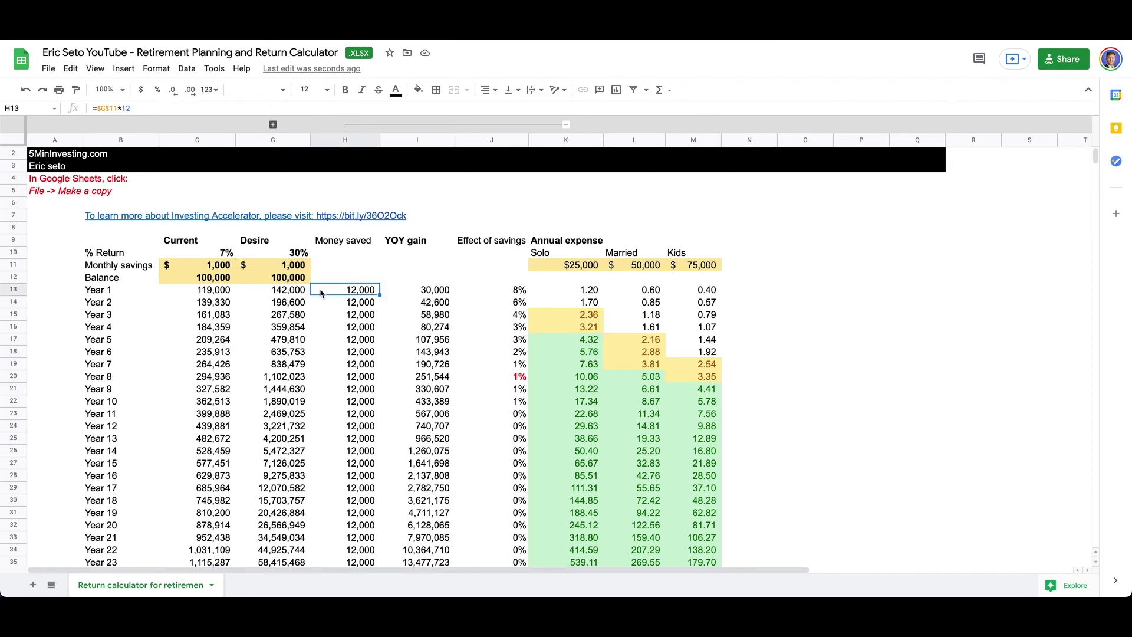
pyautogui.click(430, 298)
pyautogui.click(299, 292)
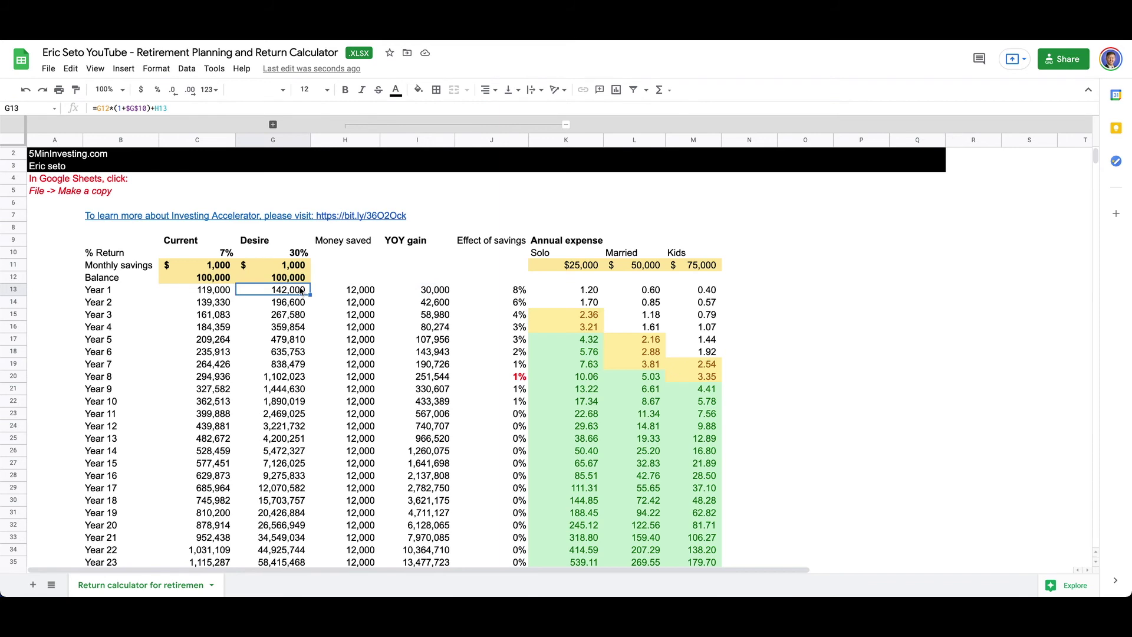
pyautogui.click(434, 308)
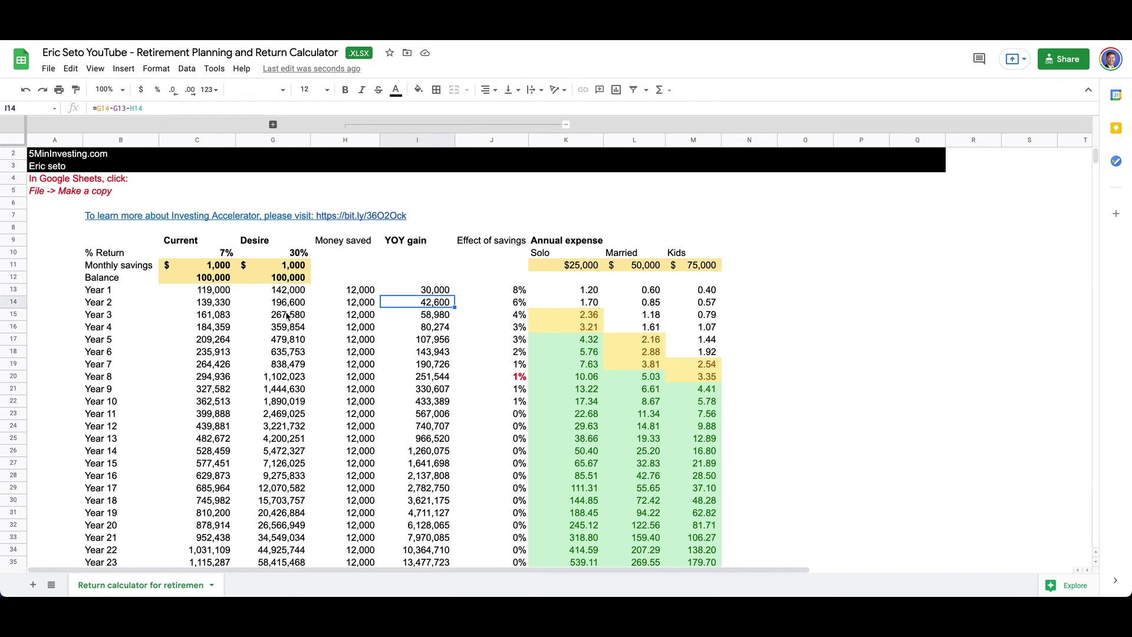
pyautogui.click(572, 341)
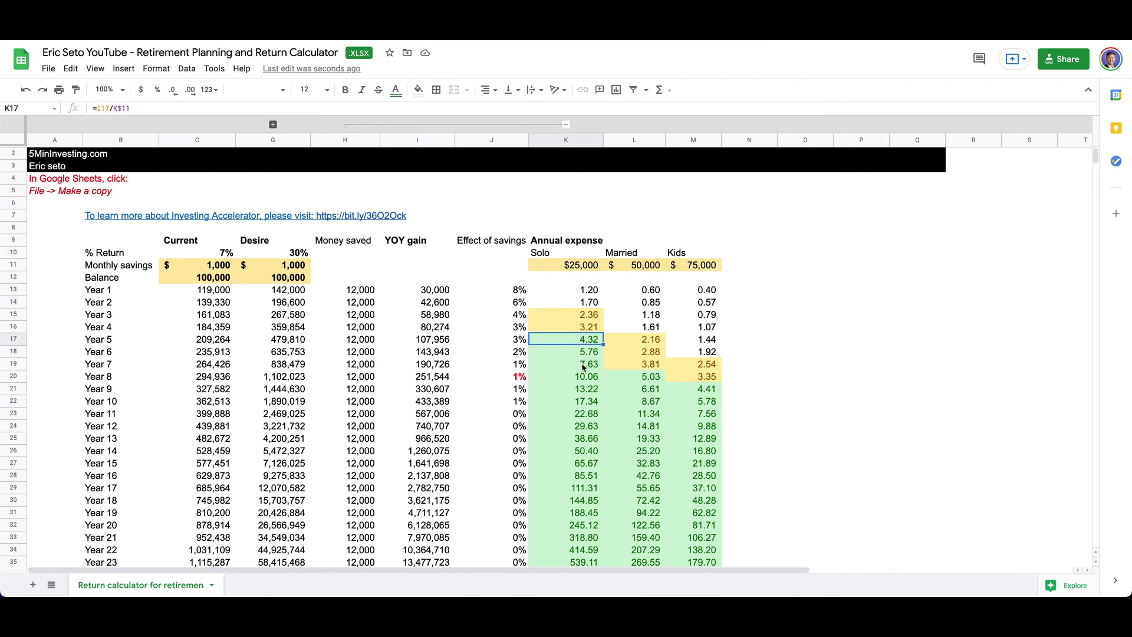
pyautogui.click(287, 342)
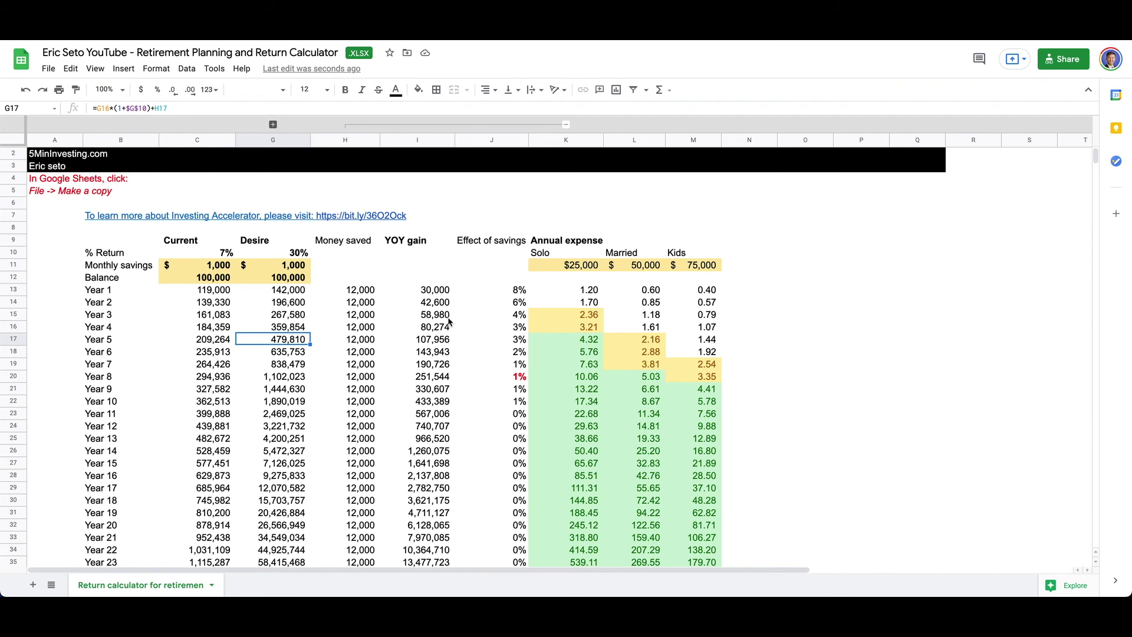
pyautogui.scroll(-5, 449, 321)
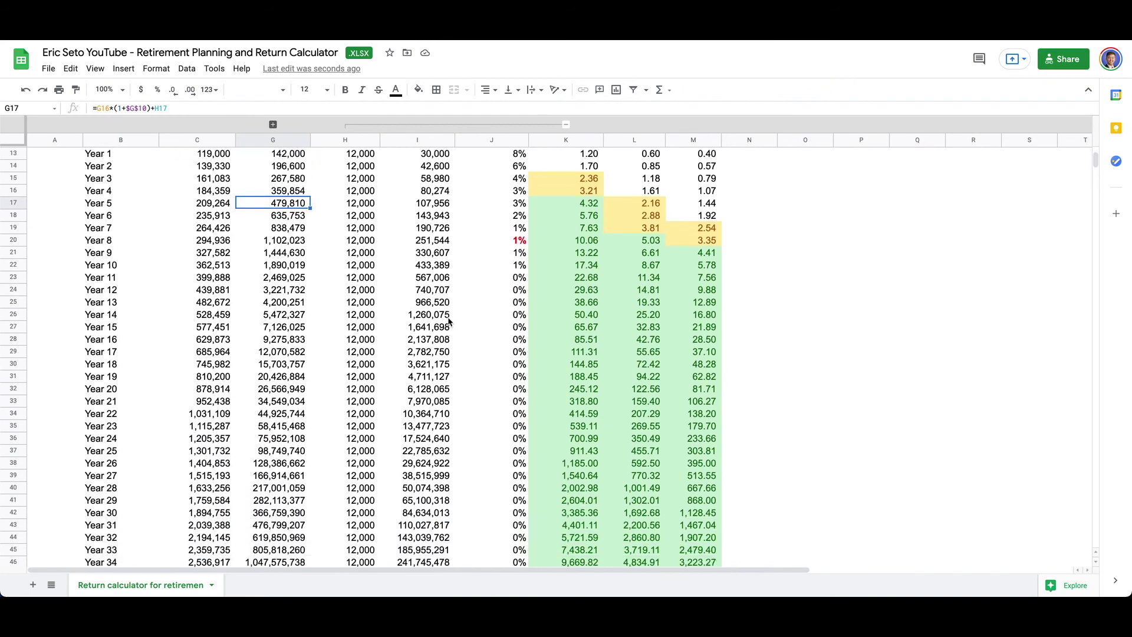
pyautogui.scroll(-5, 448, 321)
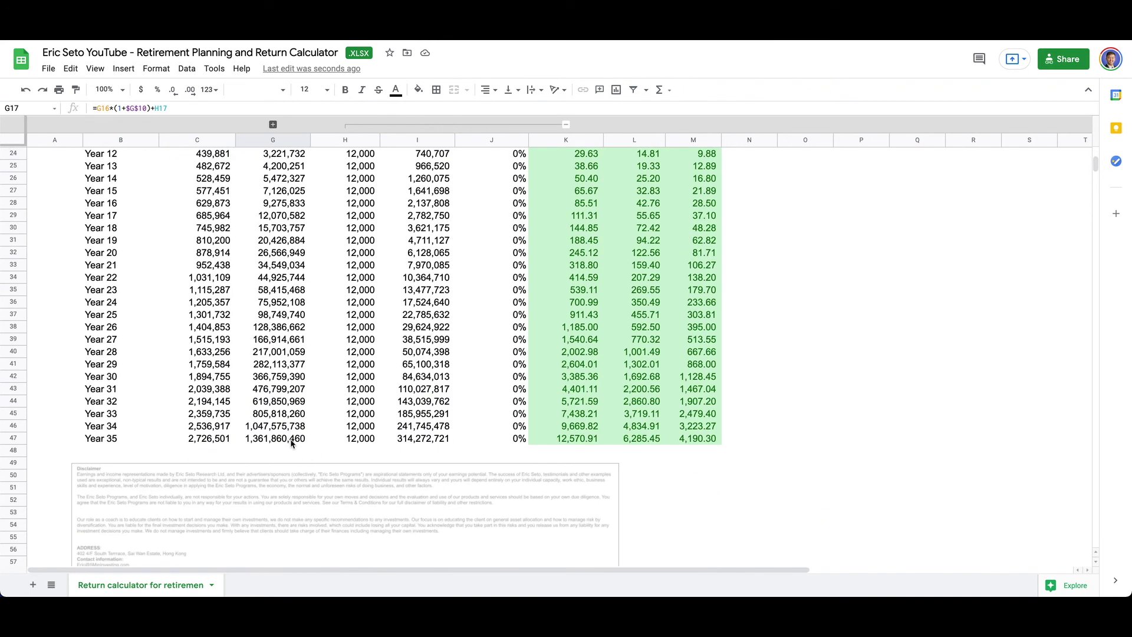
pyautogui.scroll(10, 295, 446)
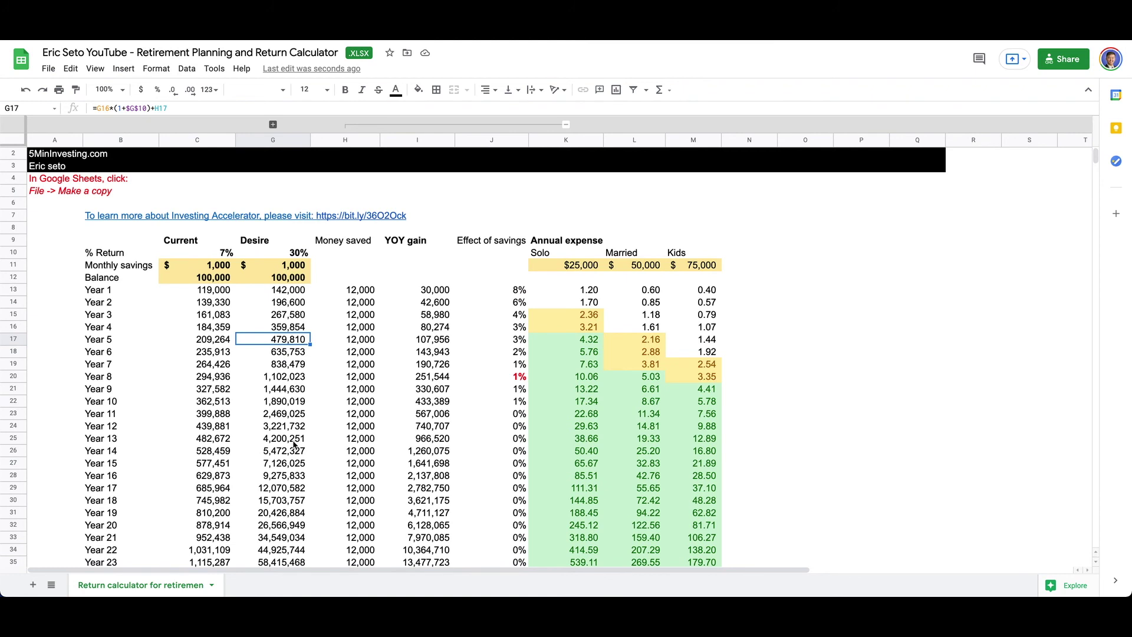
pyautogui.scroll(1, 295, 445)
pyautogui.scroll(-1, 295, 445)
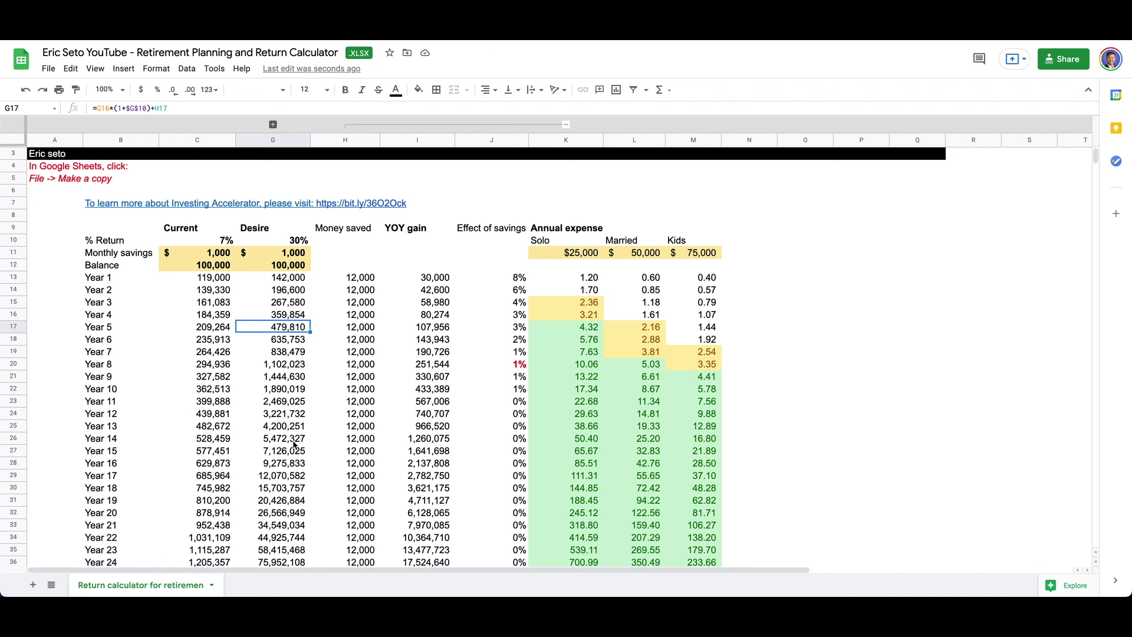
pyautogui.scroll(-5, 295, 445)
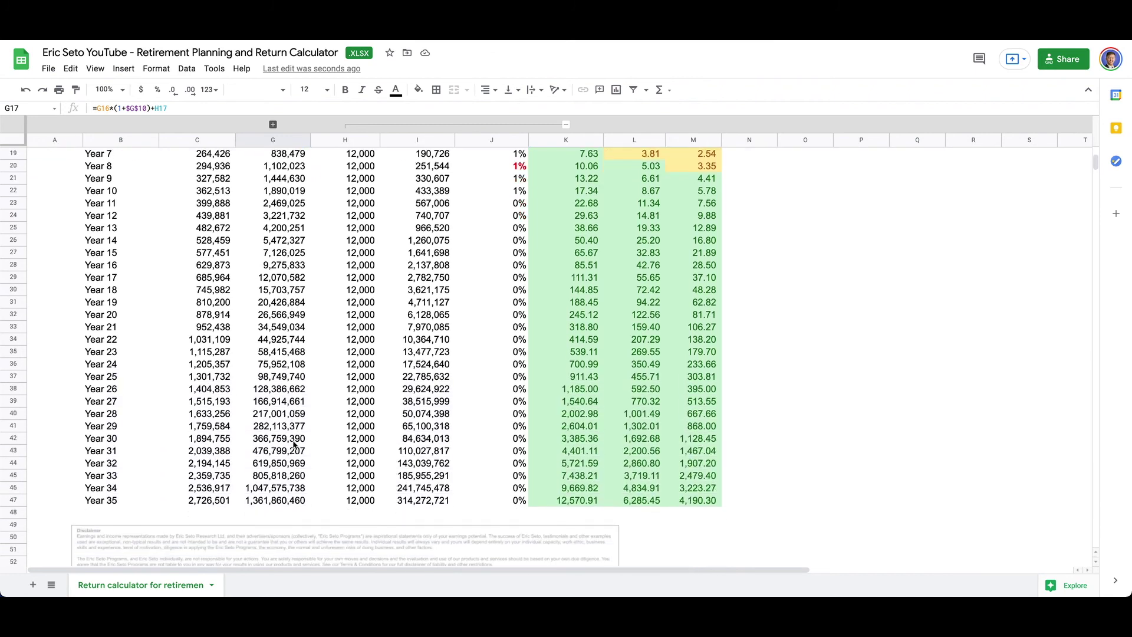
pyautogui.click(276, 500)
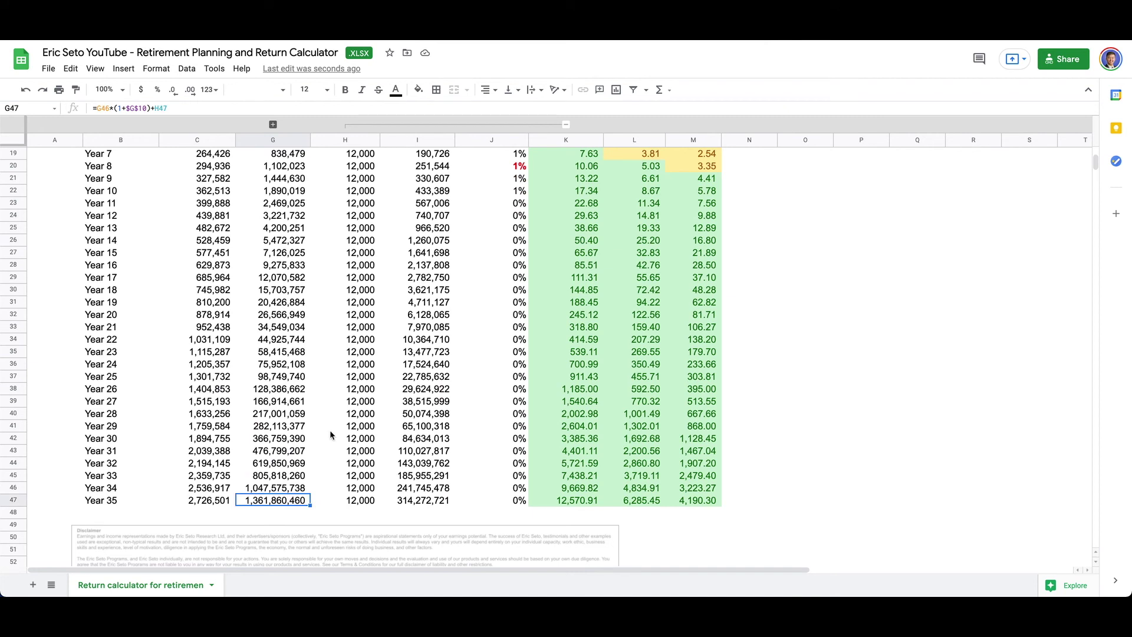
pyautogui.scroll(2, 331, 436)
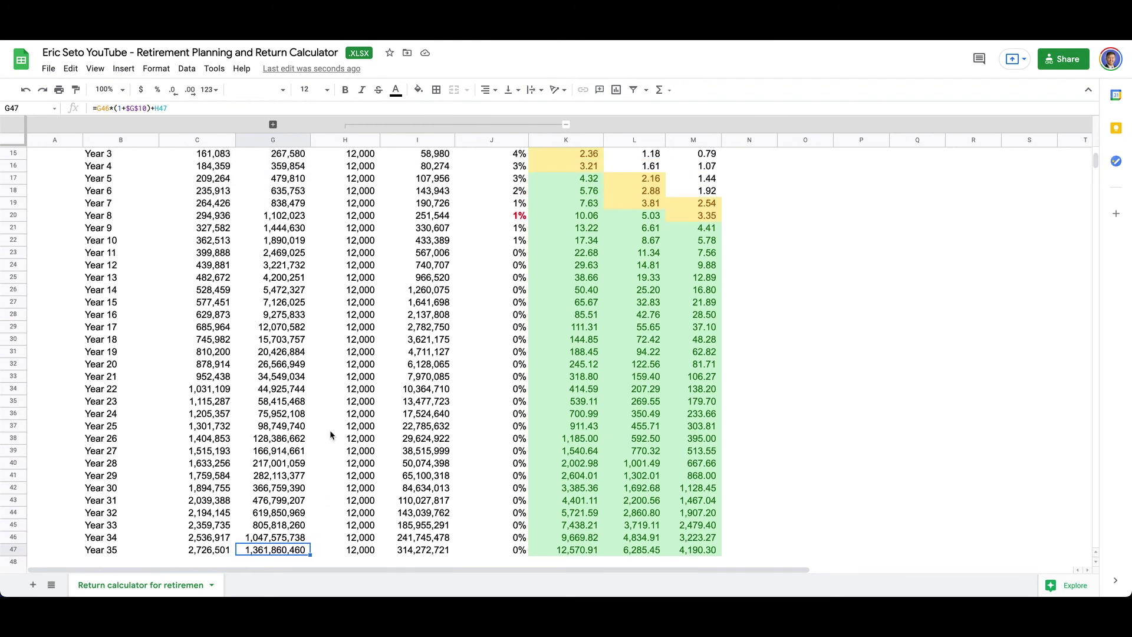
pyautogui.scroll(1, 330, 435)
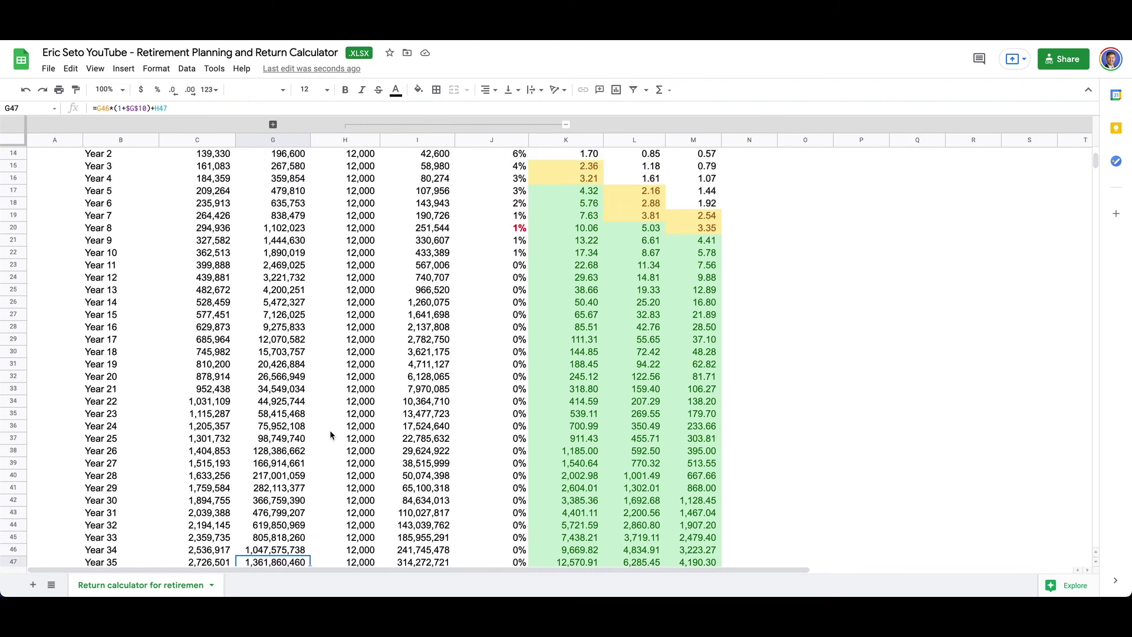
pyautogui.scroll(-1, 331, 435)
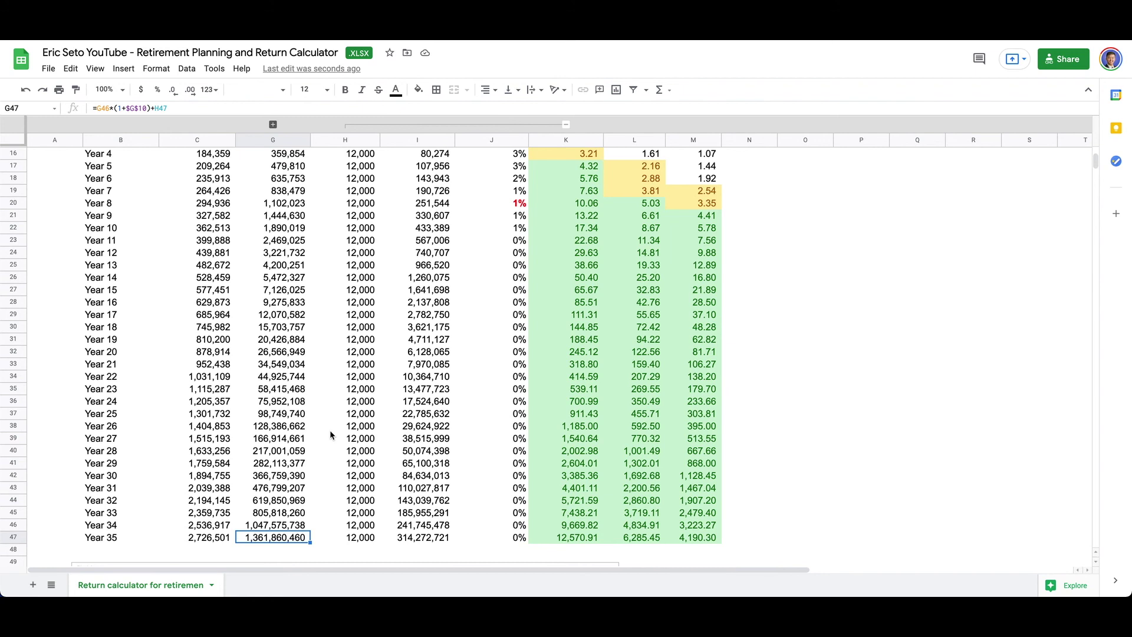
pyautogui.scroll(5, 331, 435)
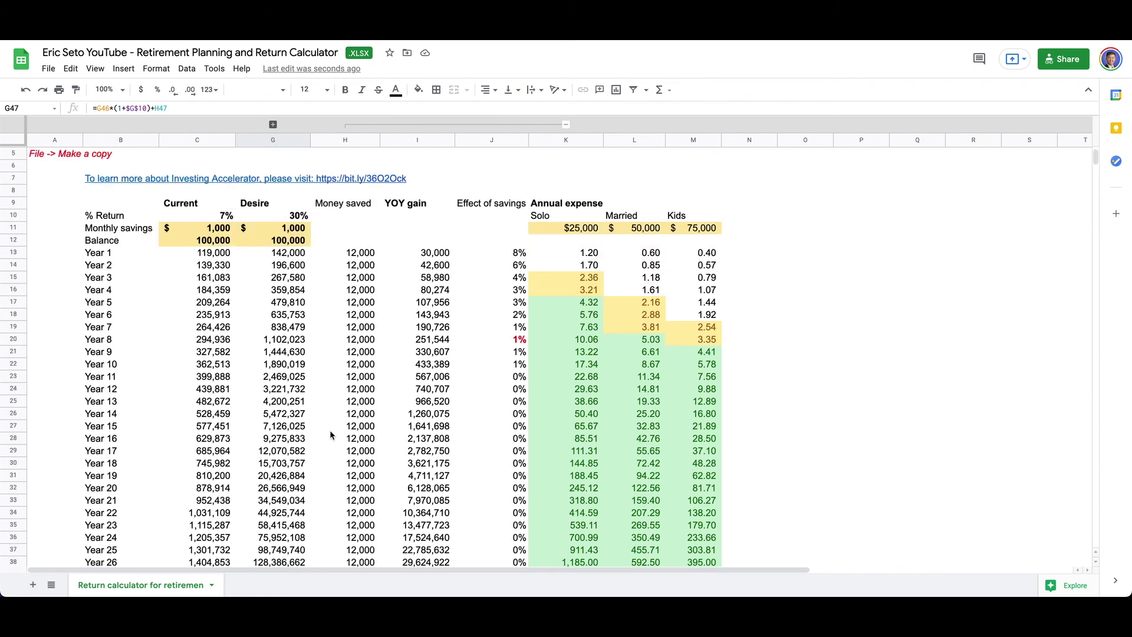
pyautogui.scroll(2, 330, 435)
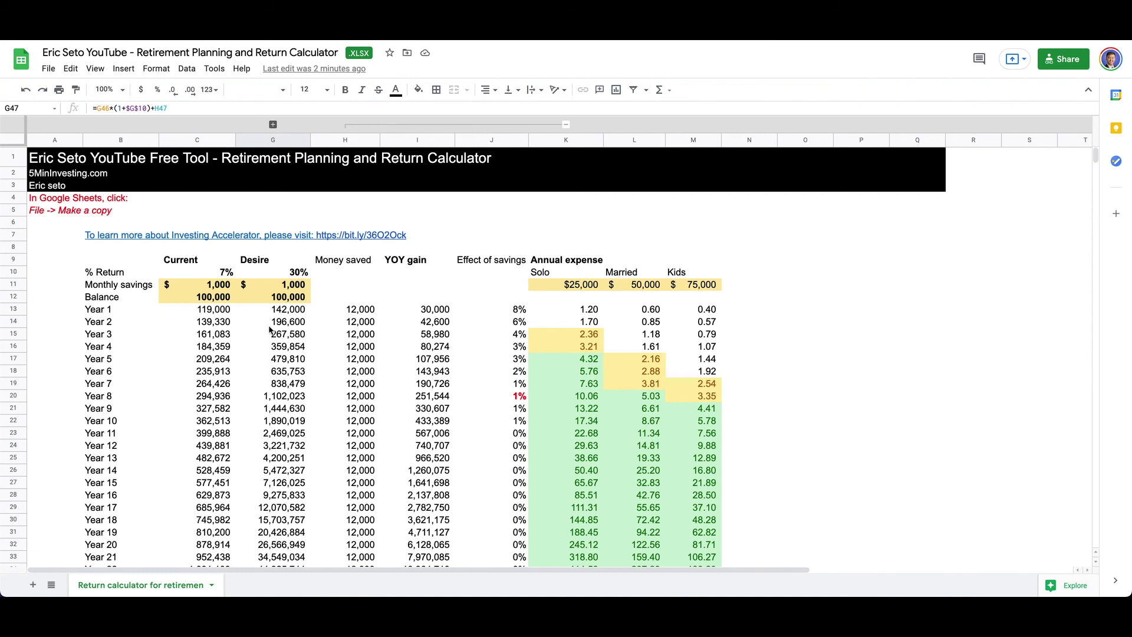
# - Collapse columns H–J so the expense ratios sit beside Desire, then exit full screen
pyautogui.click(263, 309)
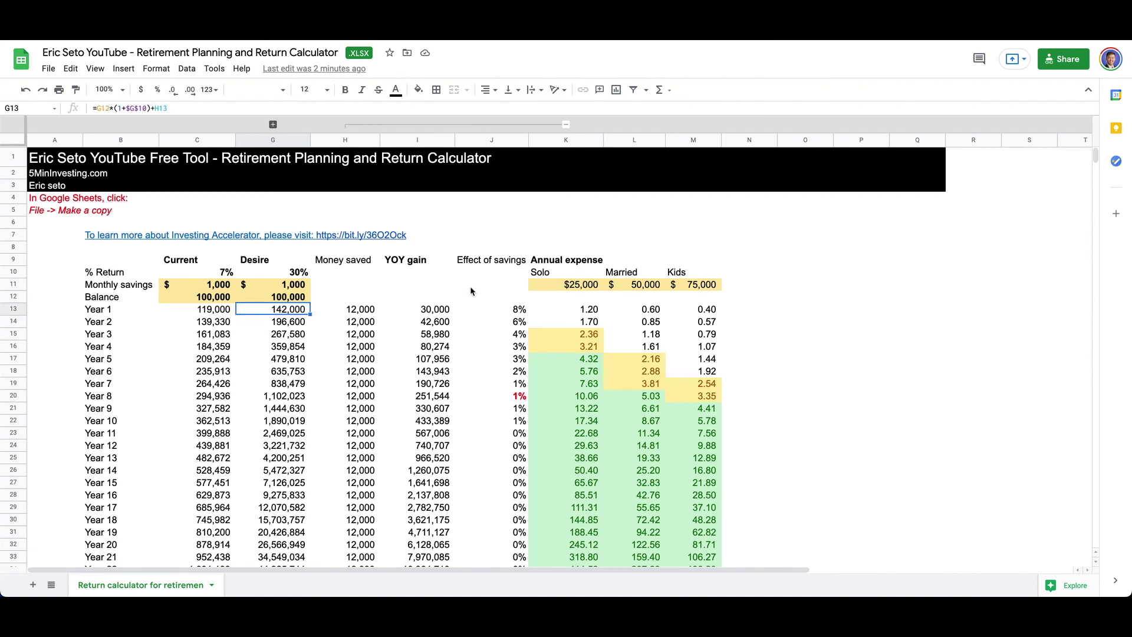
pyautogui.click(573, 286)
pyautogui.click(638, 287)
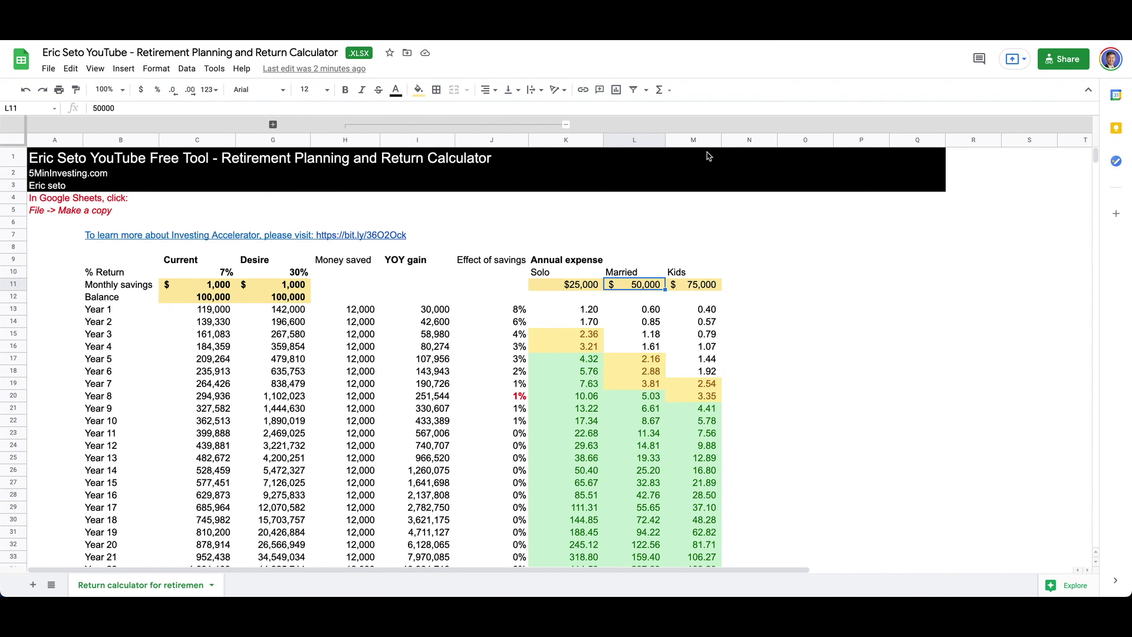
pyautogui.click(567, 125)
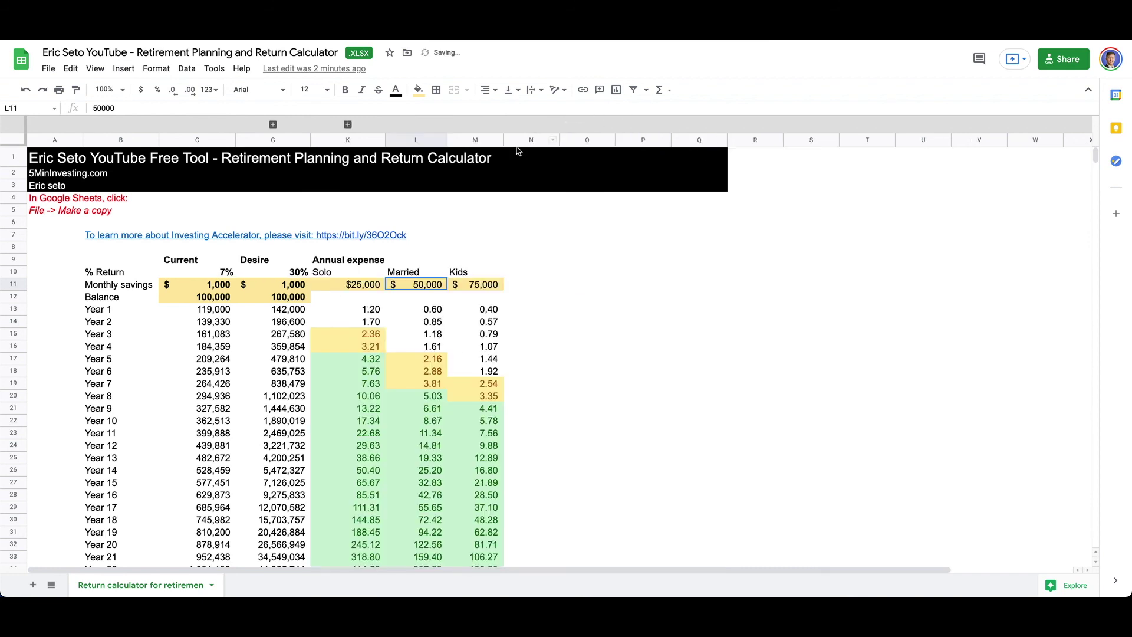
pyautogui.click(312, 347)
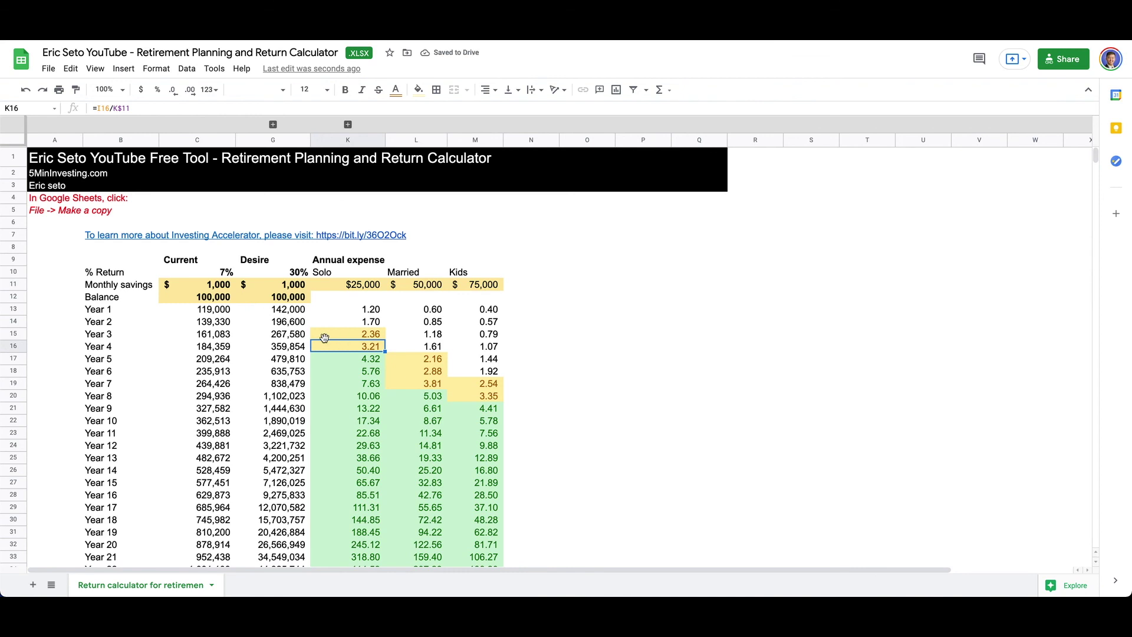
pyautogui.click(286, 362)
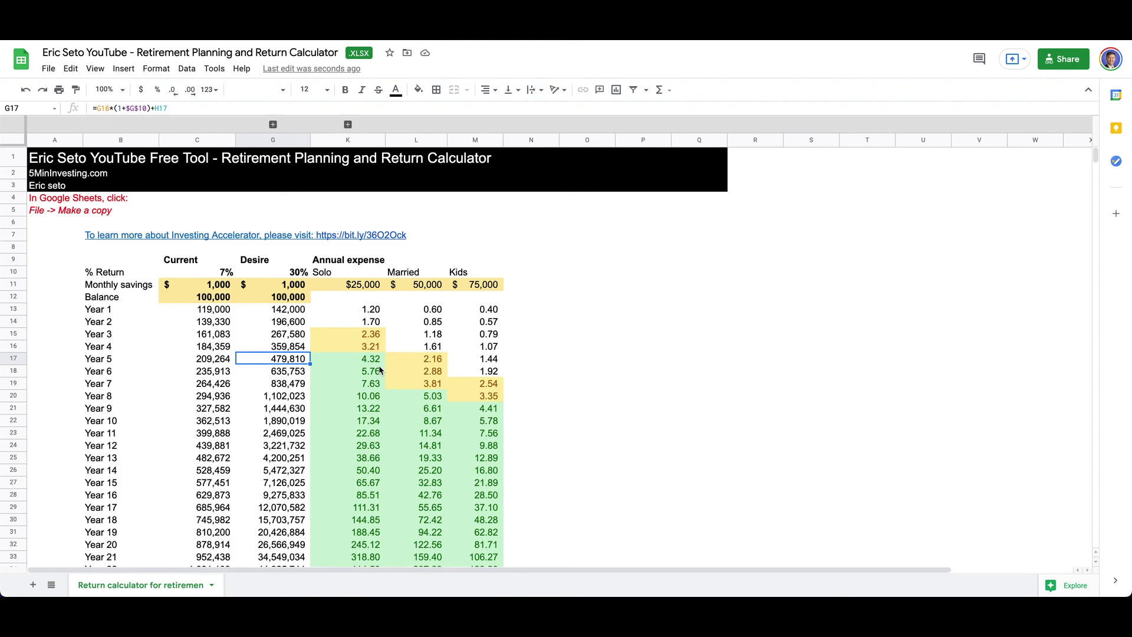
pyautogui.press('ctrl+super+f')
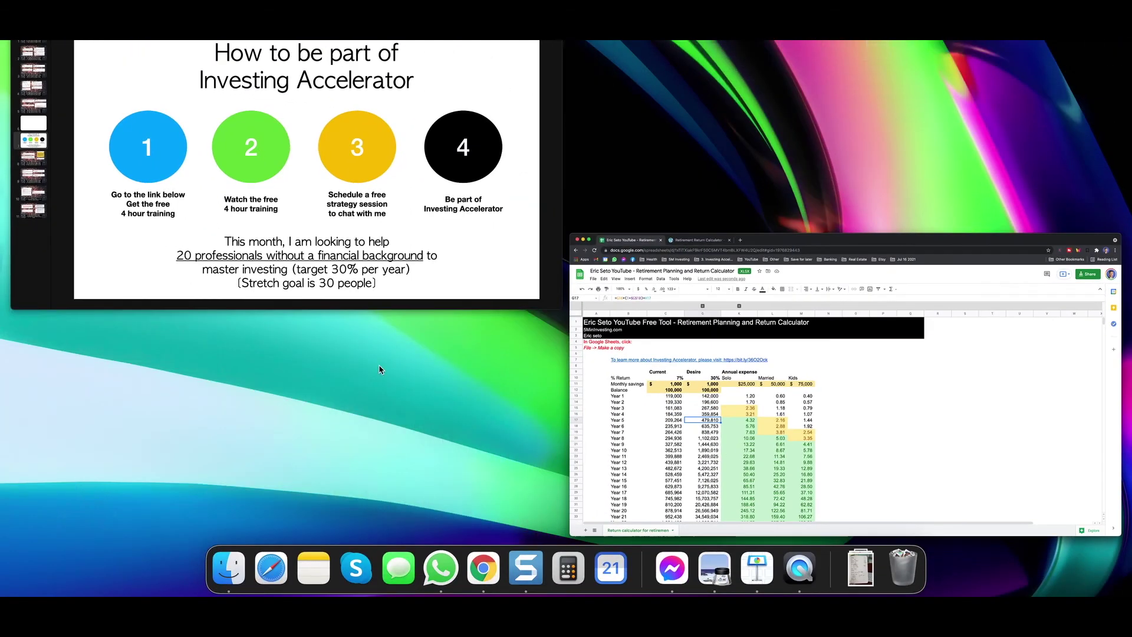